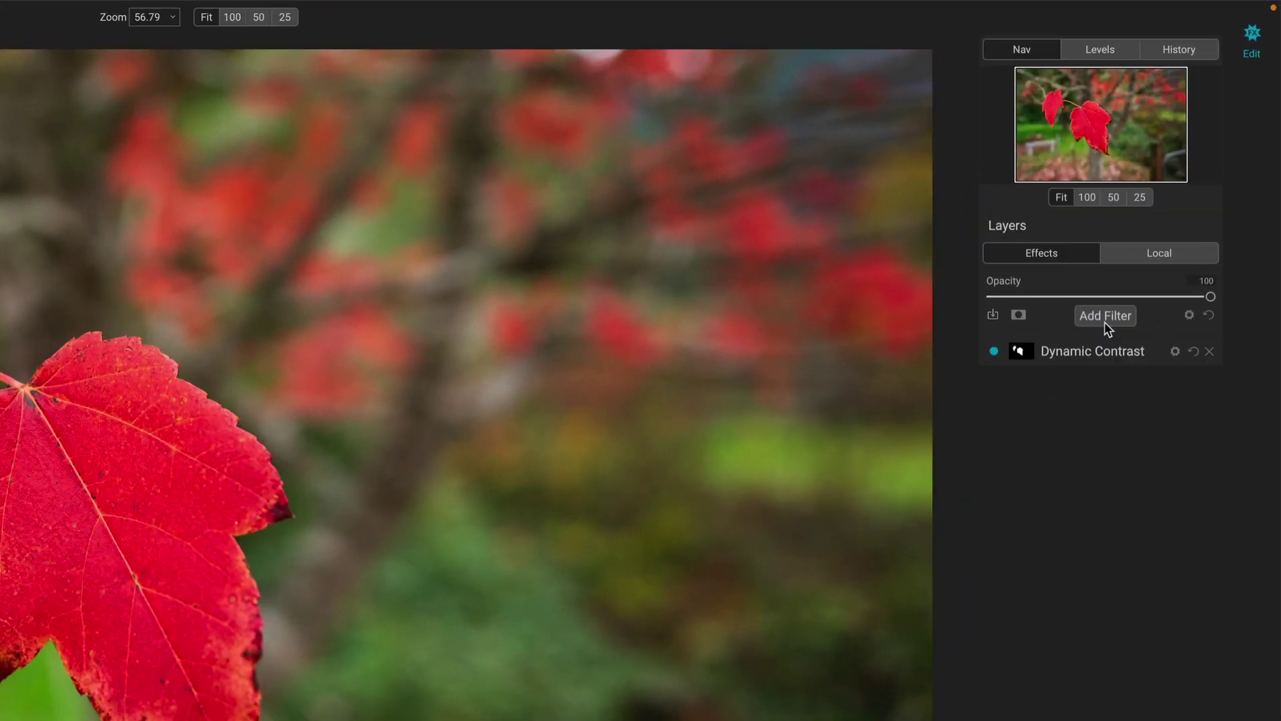
Add a Color Adjustment filter and browse its colour ranges, ending on Red
{"action": "left_click", "coordinate": [1164, 210]}
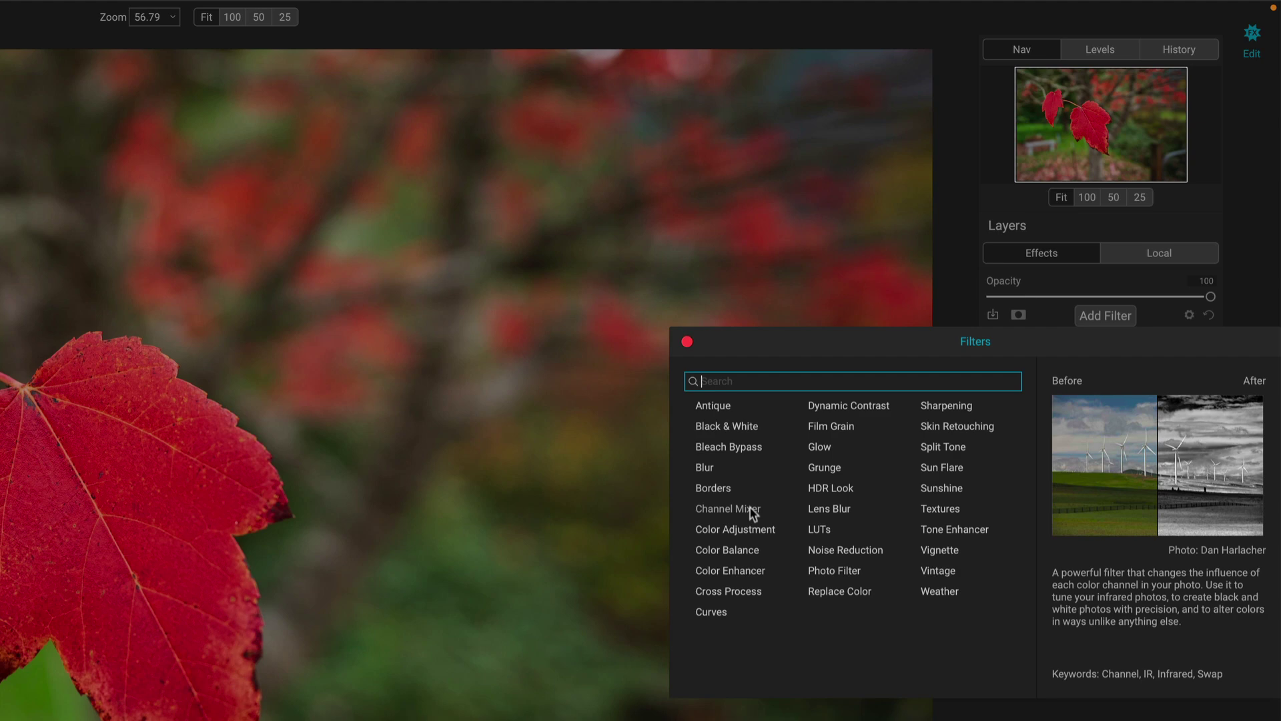
{"action": "left_click", "coordinate": [750, 530]}
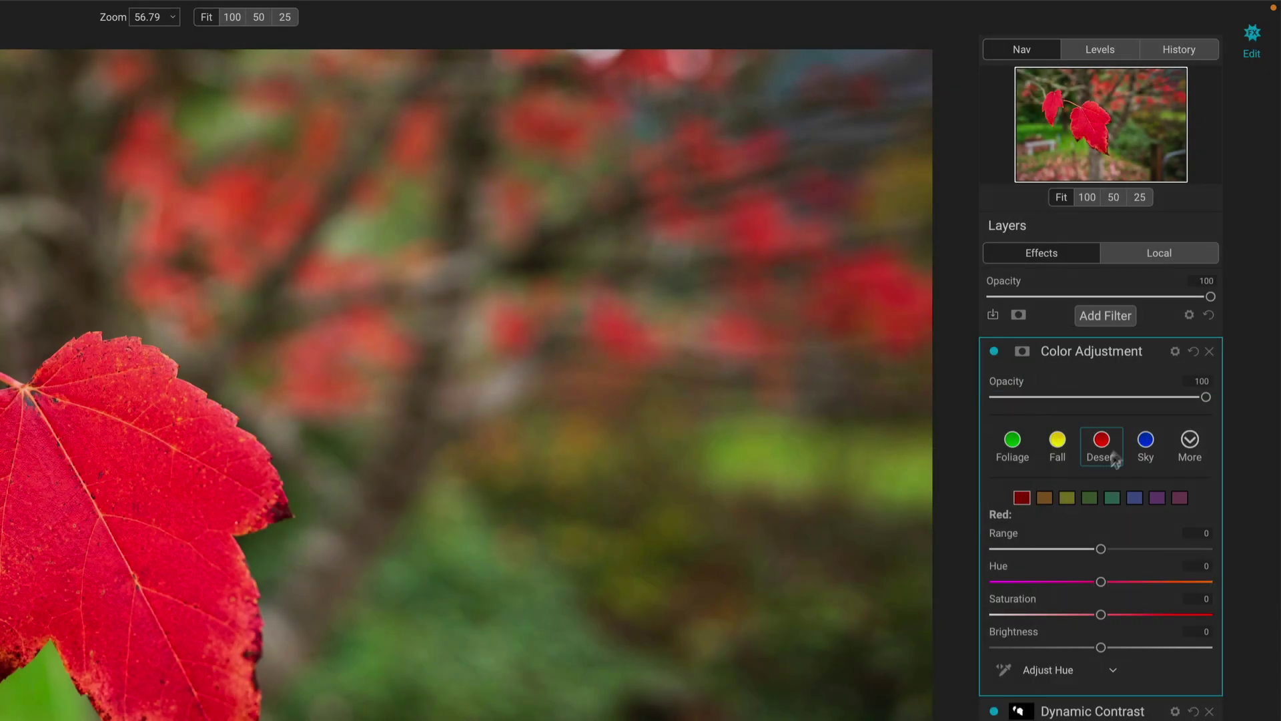
{"action": "left_click", "coordinate": [1046, 501]}
{"action": "left_click", "coordinate": [1067, 501]}
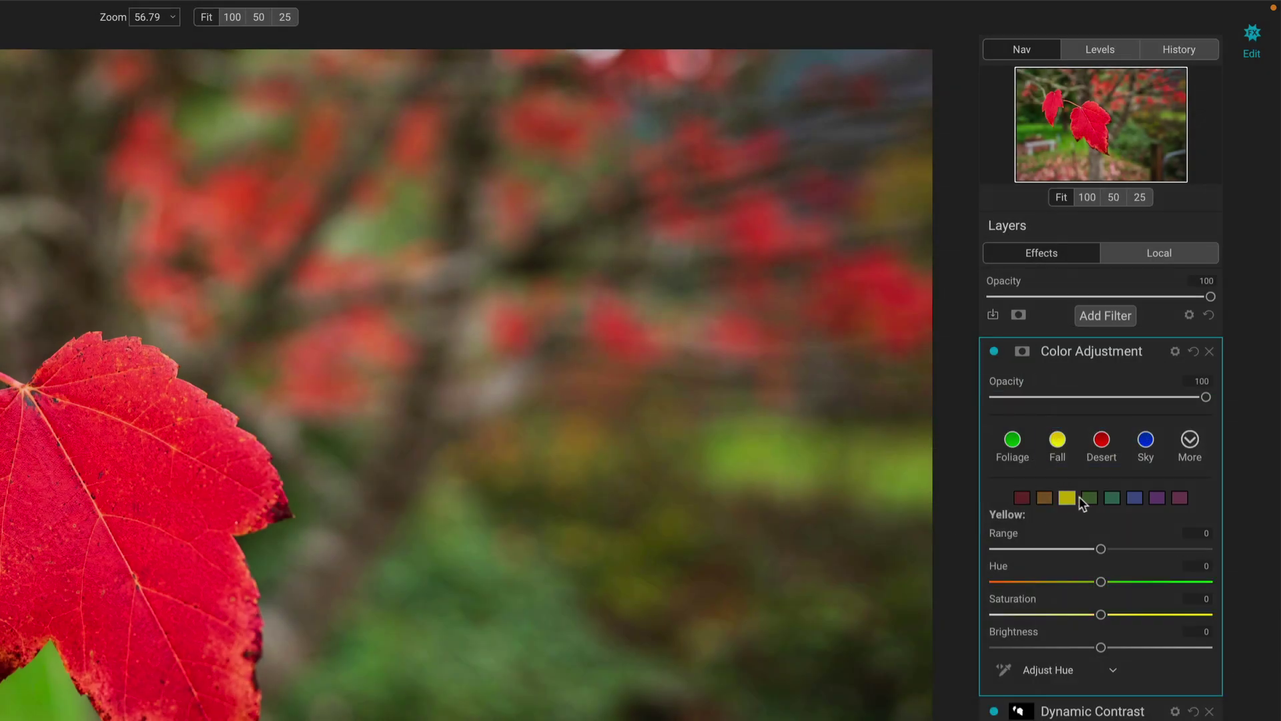
{"action": "left_click", "coordinate": [1116, 502]}
{"action": "left_click", "coordinate": [1135, 500]}
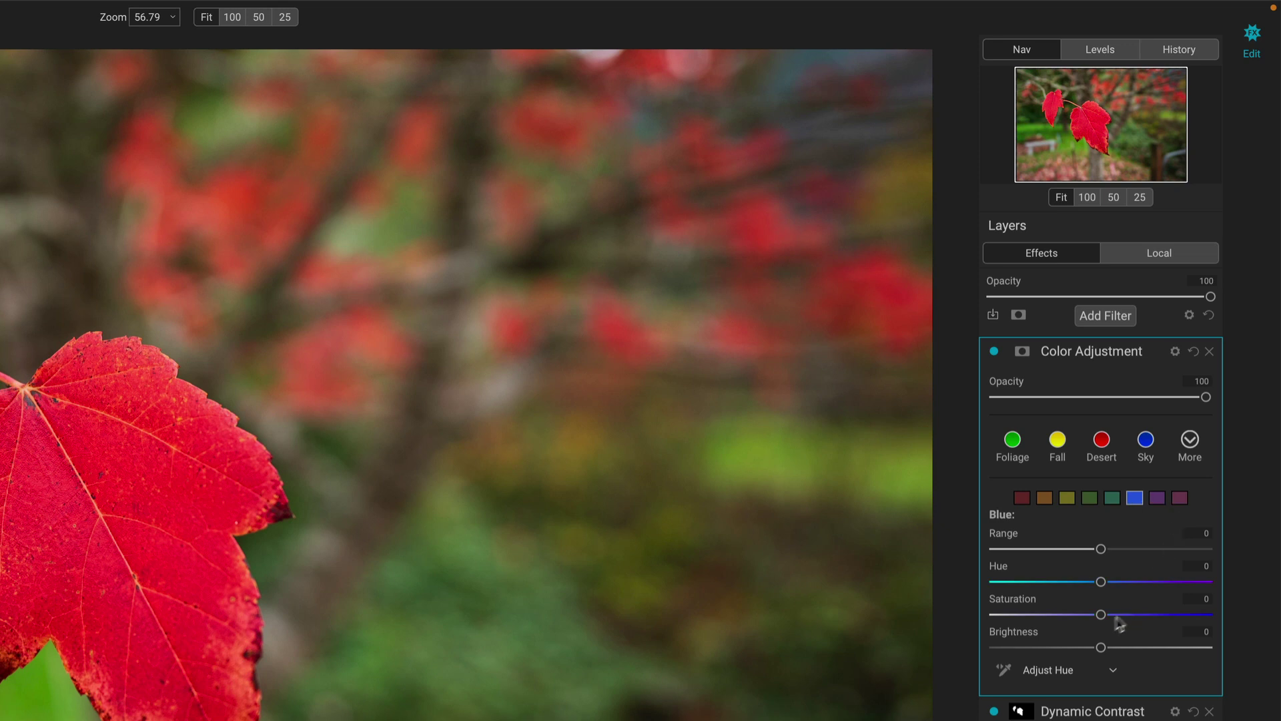
{"action": "left_click", "coordinate": [1021, 497]}
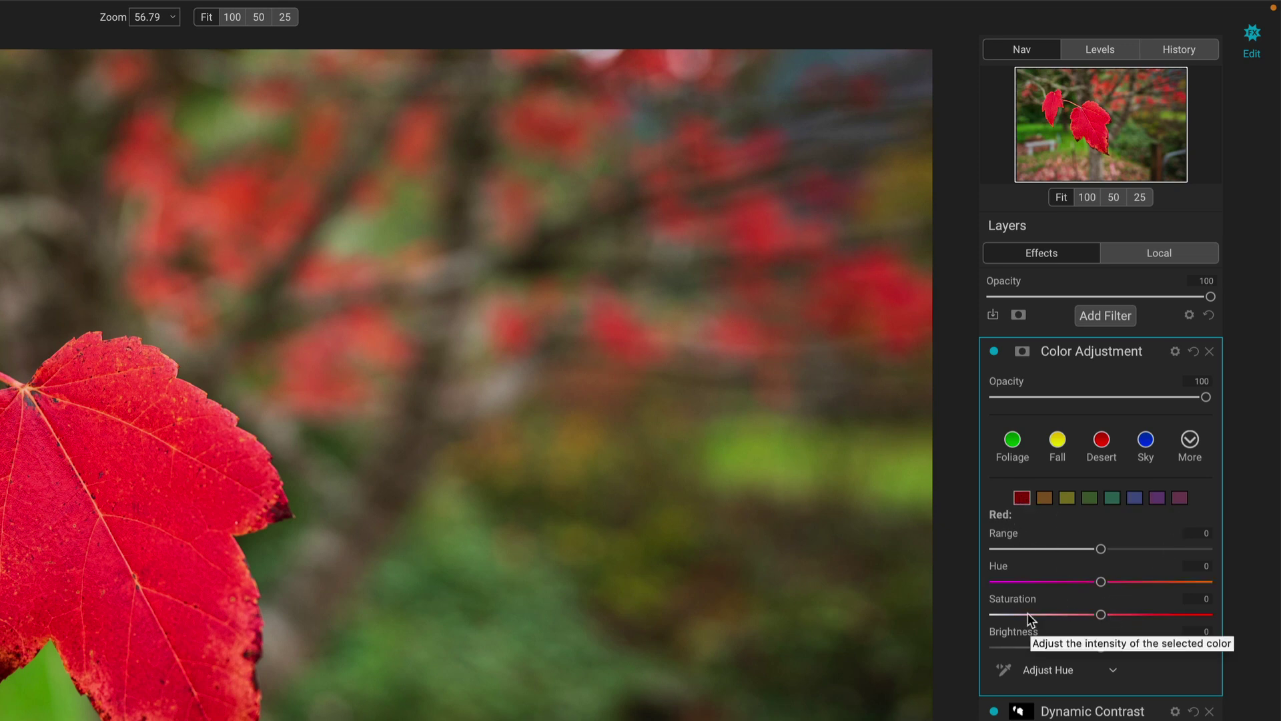
Paste the leaf mask onto the Color Adjustment layer and invert it
{"action": "left_click", "coordinate": [1021, 352]}
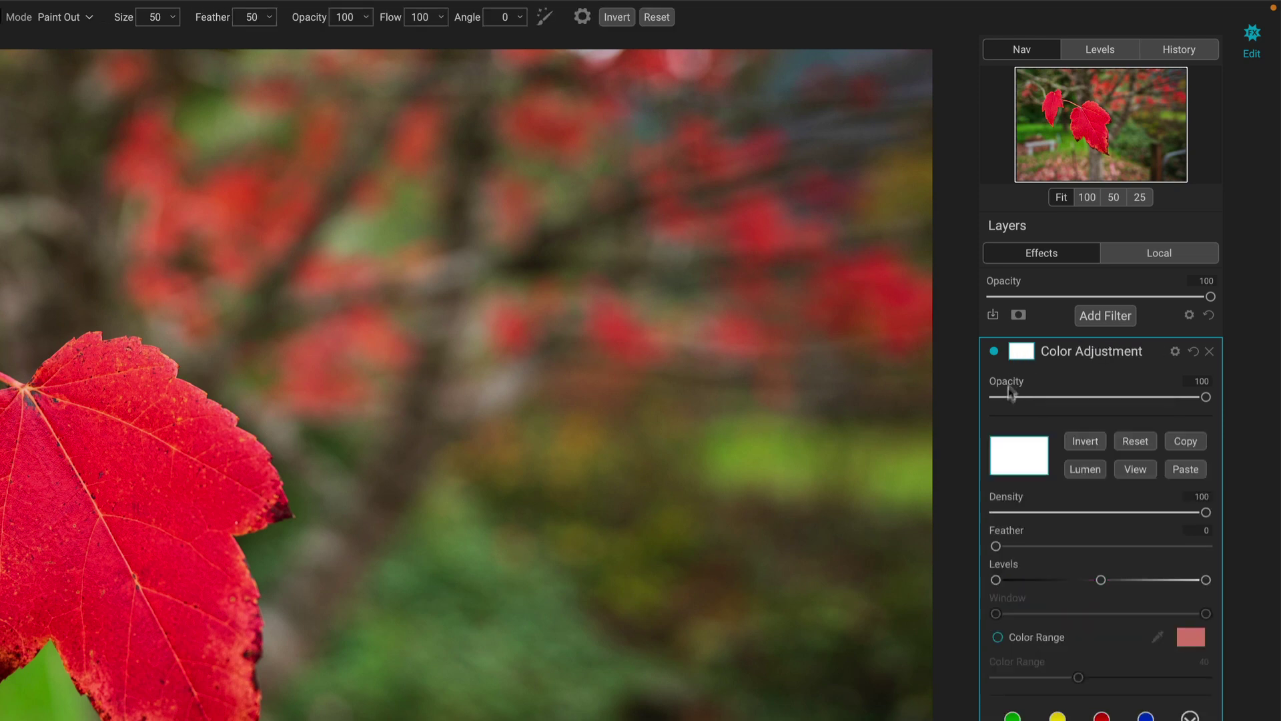
{"action": "left_click", "coordinate": [1185, 469]}
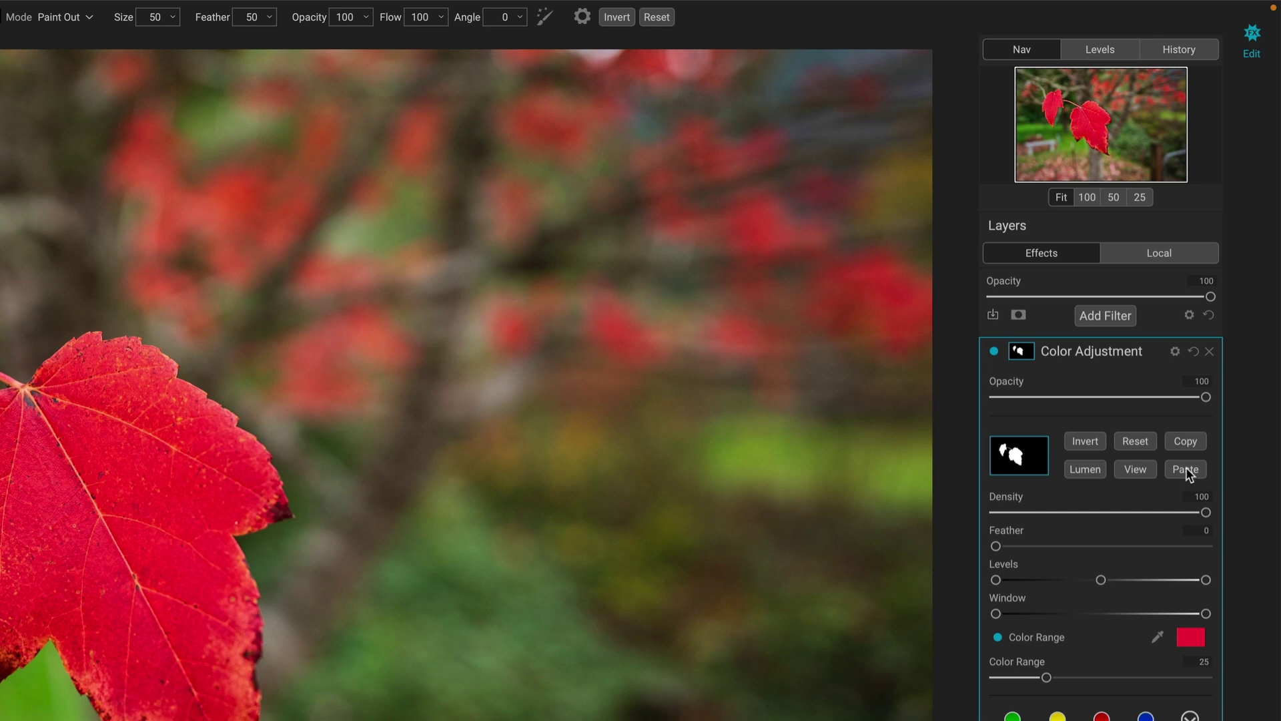
{"action": "left_click", "coordinate": [1085, 442]}
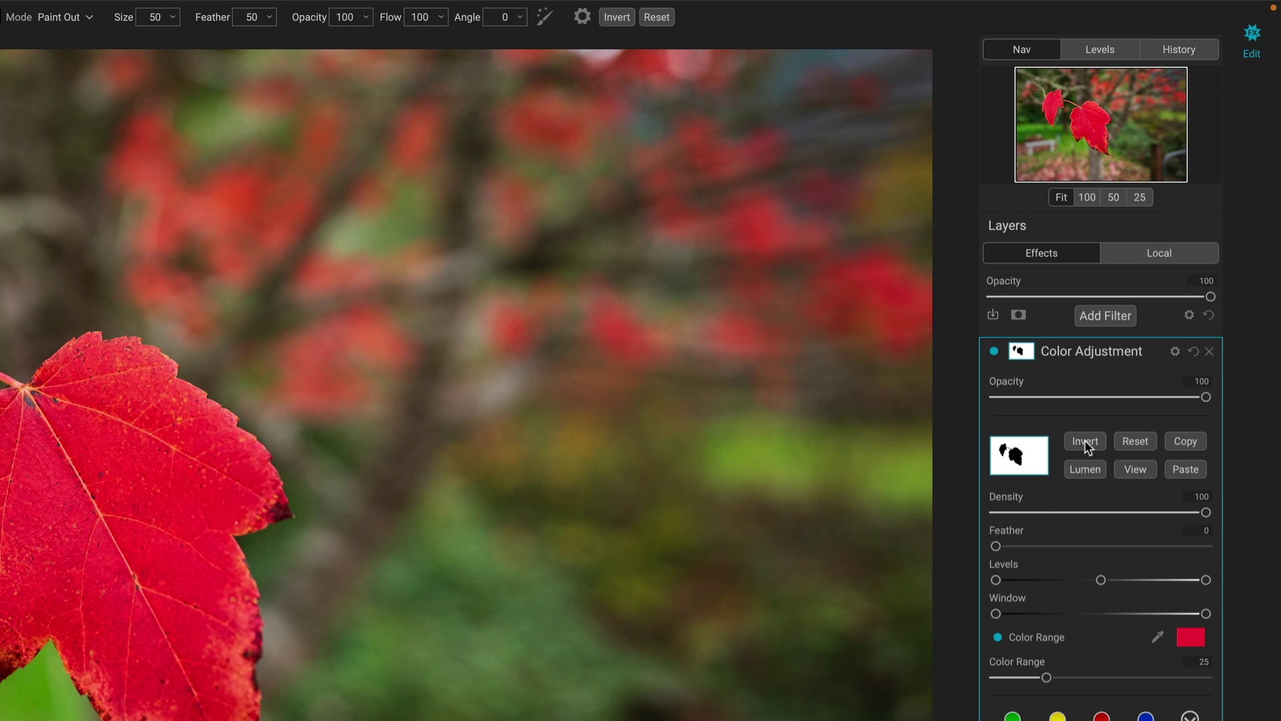
Lower saturation for Red, Orange (-42), Yellow (-38) and Green in the Color Adjustment
{"action": "left_click", "coordinate": [1021, 351]}
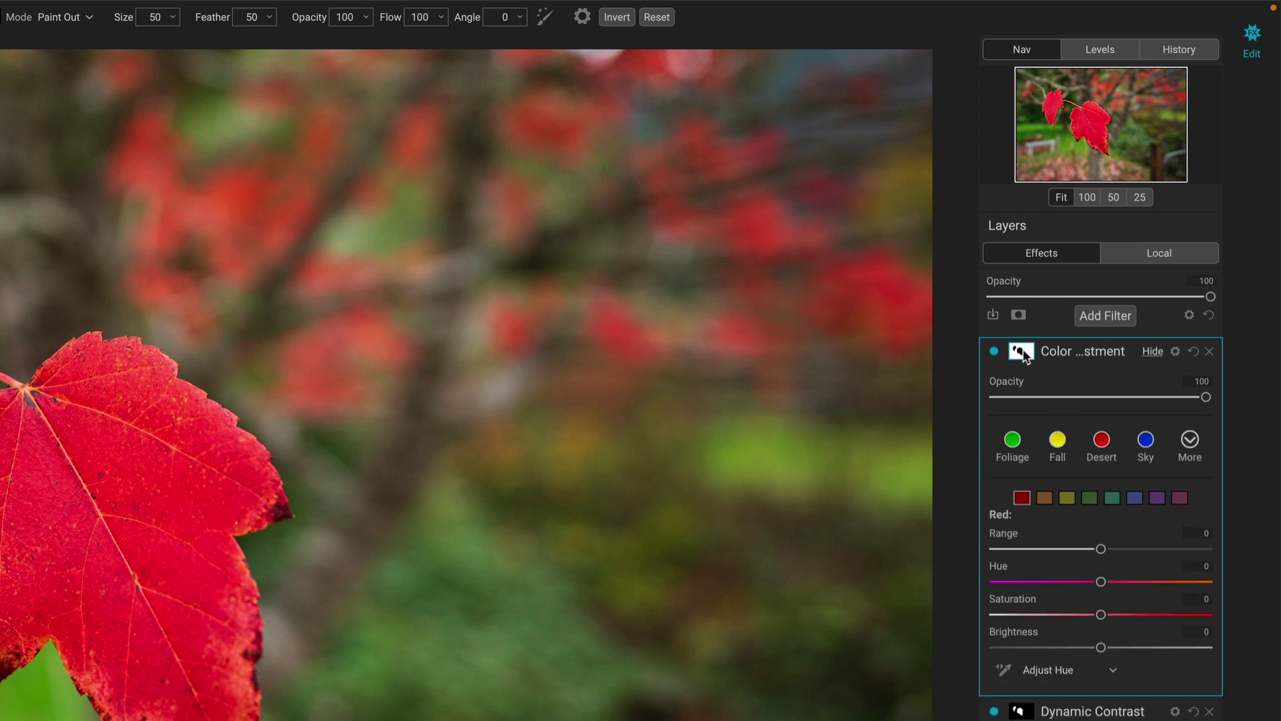
{"action": "left_click", "coordinate": [1030, 614]}
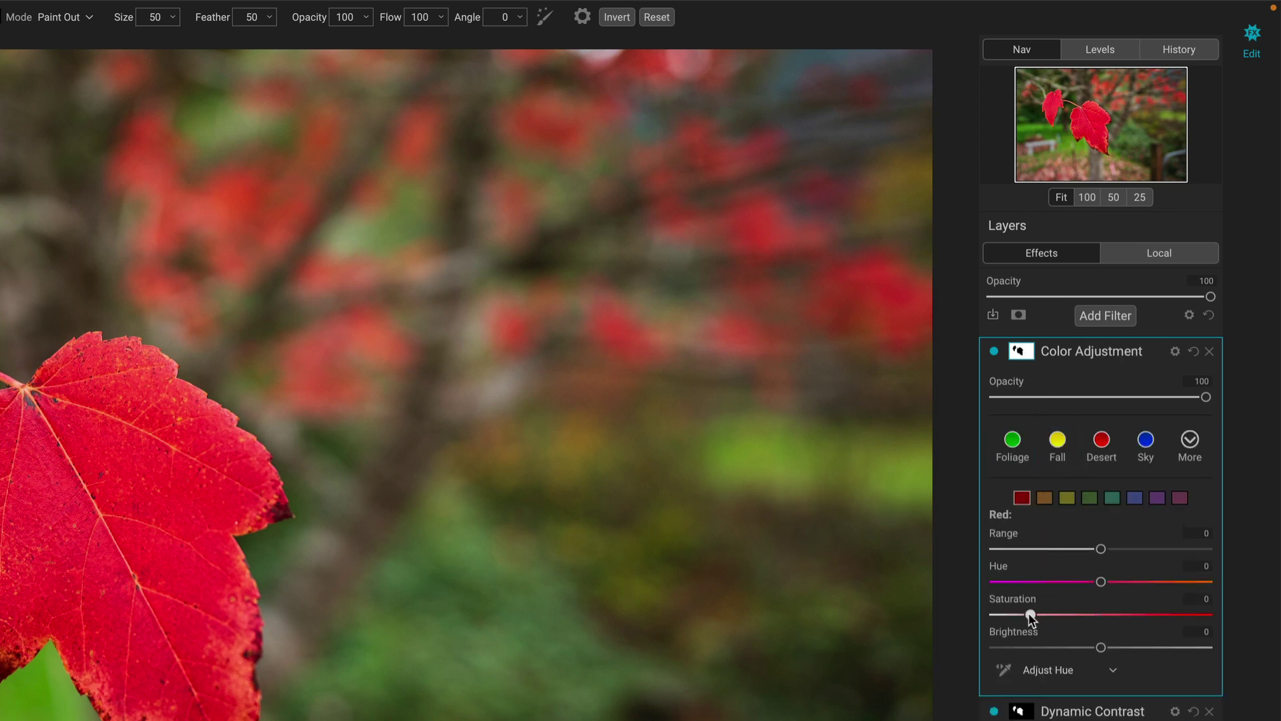
{"action": "left_click", "coordinate": [1045, 499]}
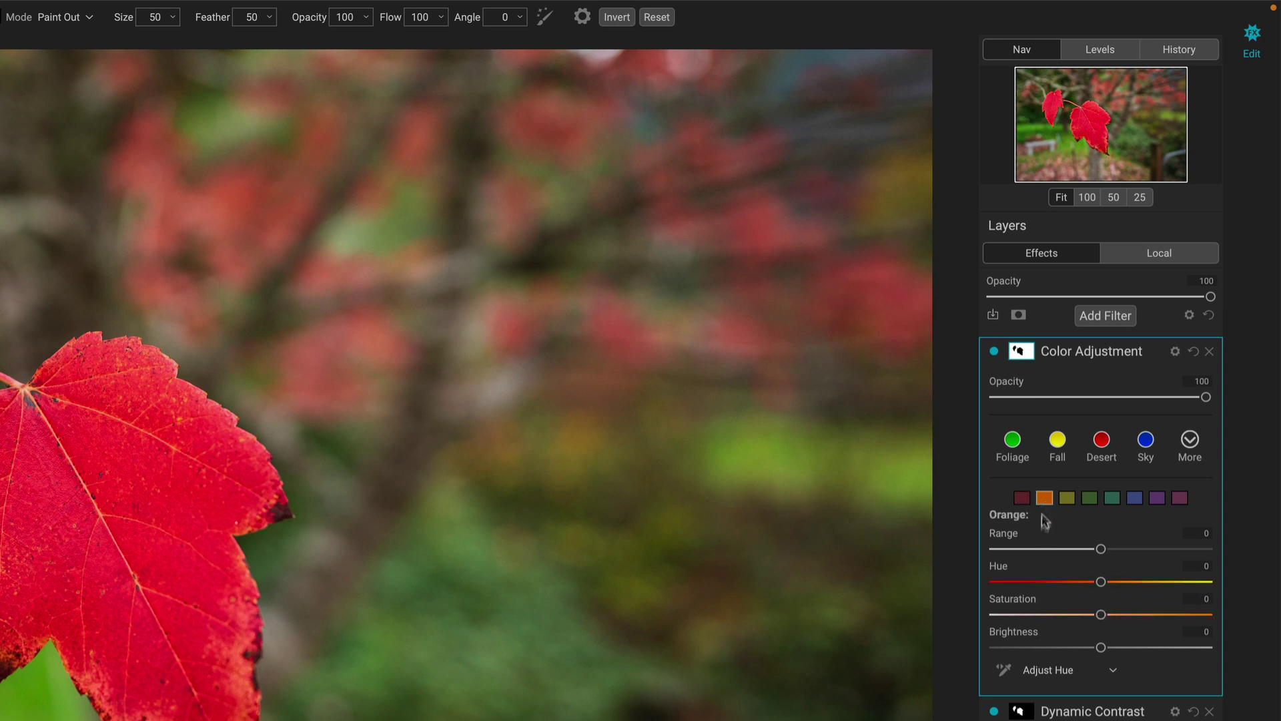
{"action": "left_click", "coordinate": [1028, 614]}
{"action": "left_click", "coordinate": [1067, 497]}
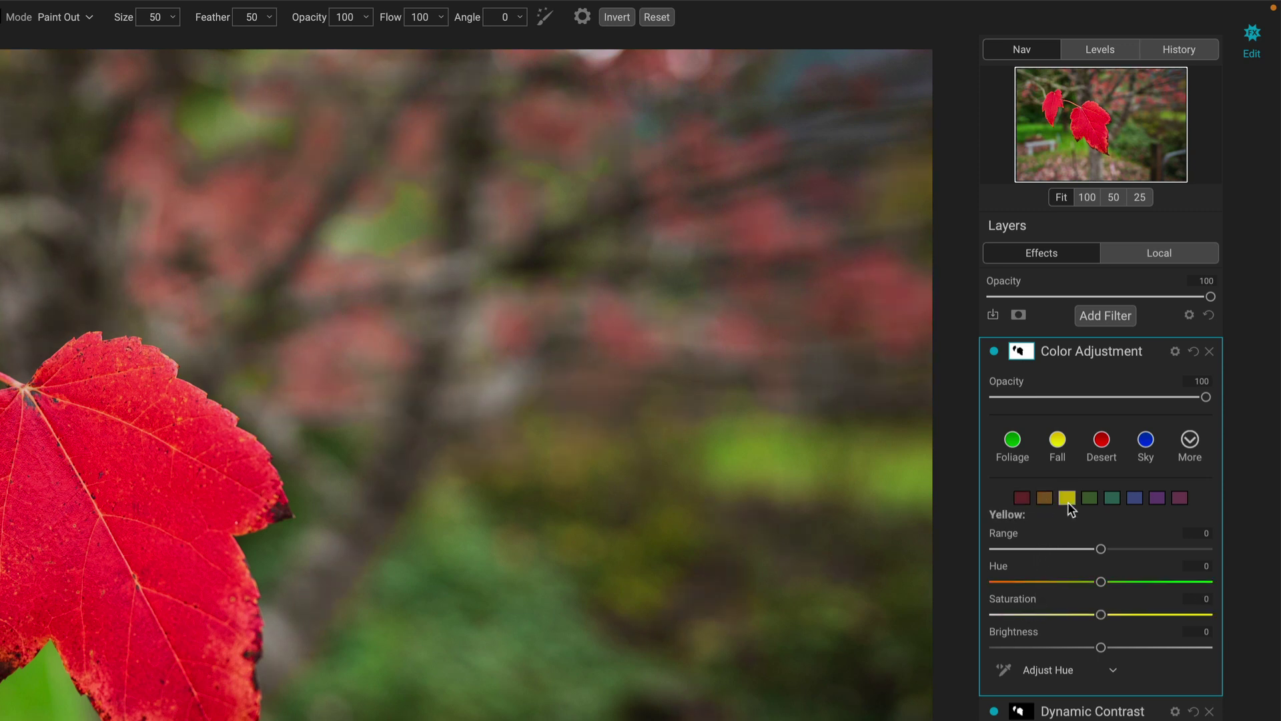
{"action": "left_click", "coordinate": [1032, 614]}
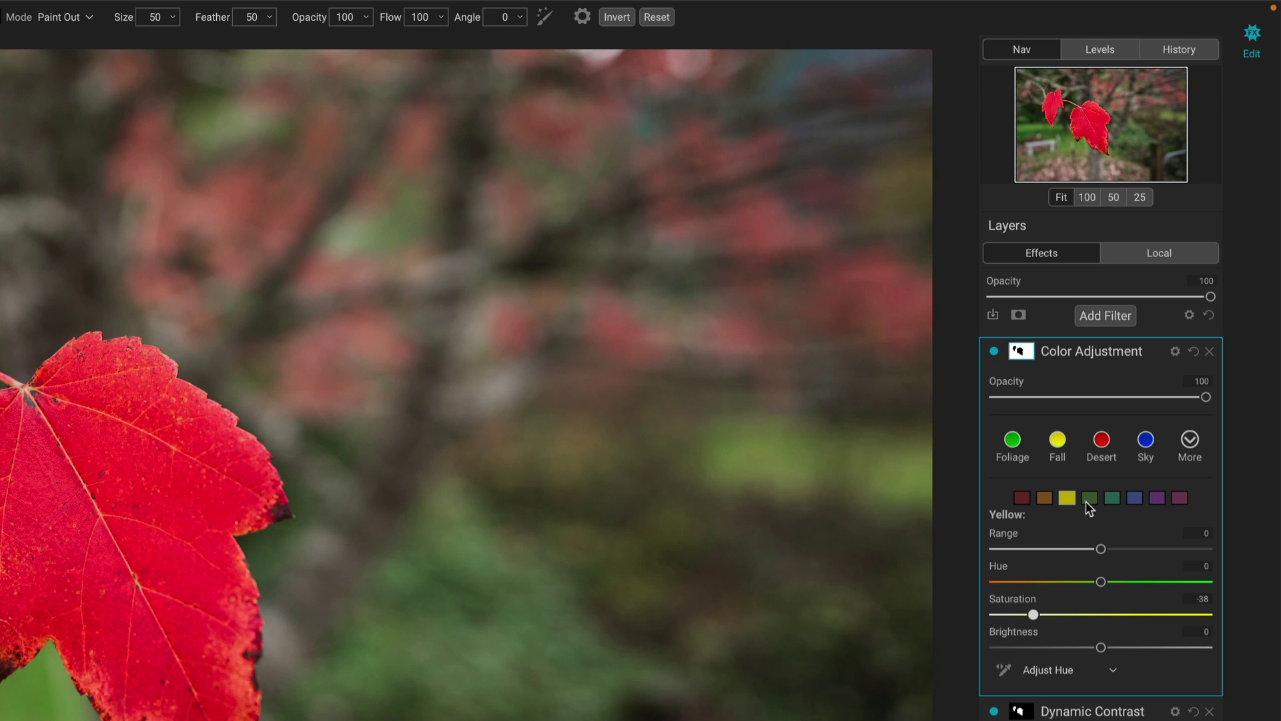
{"action": "left_click", "coordinate": [1089, 498]}
{"action": "left_click", "coordinate": [1028, 614]}
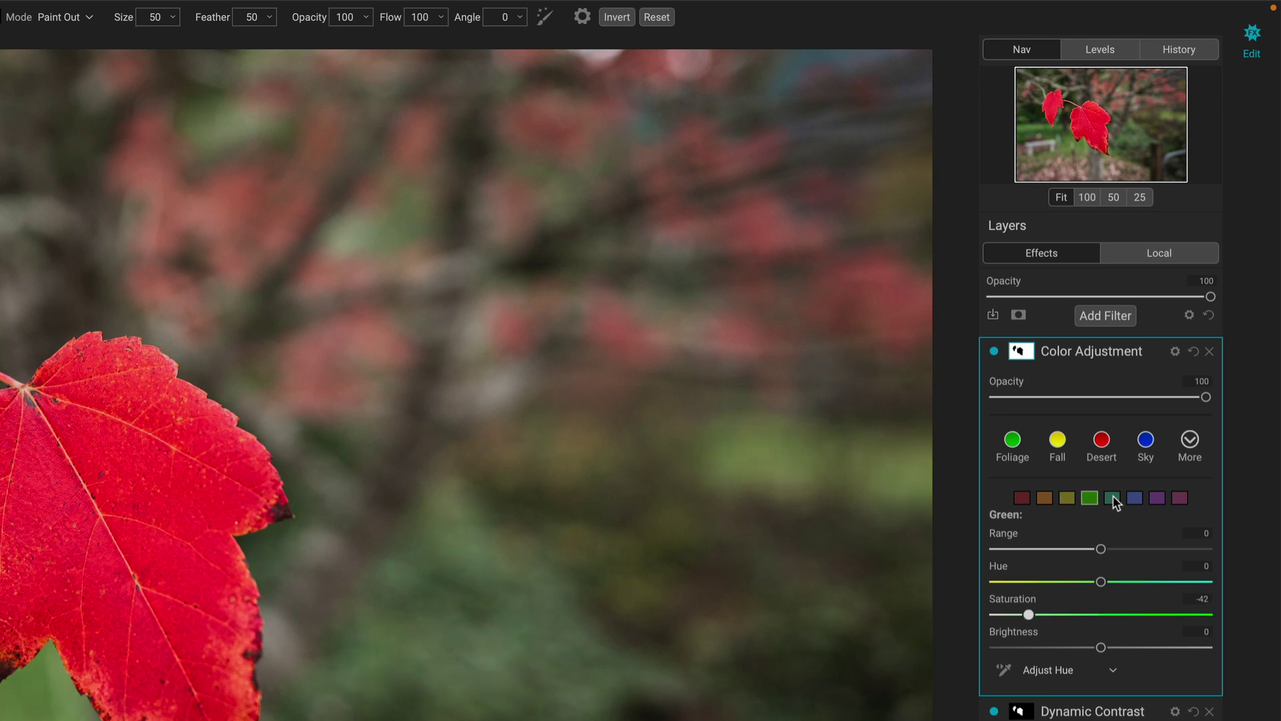
Lower saturation for Aqua, Blue (-44), Purple and Magenta (-32)
{"action": "left_click", "coordinate": [1112, 498]}
{"action": "left_click", "coordinate": [1029, 613]}
{"action": "left_click", "coordinate": [1136, 497]}
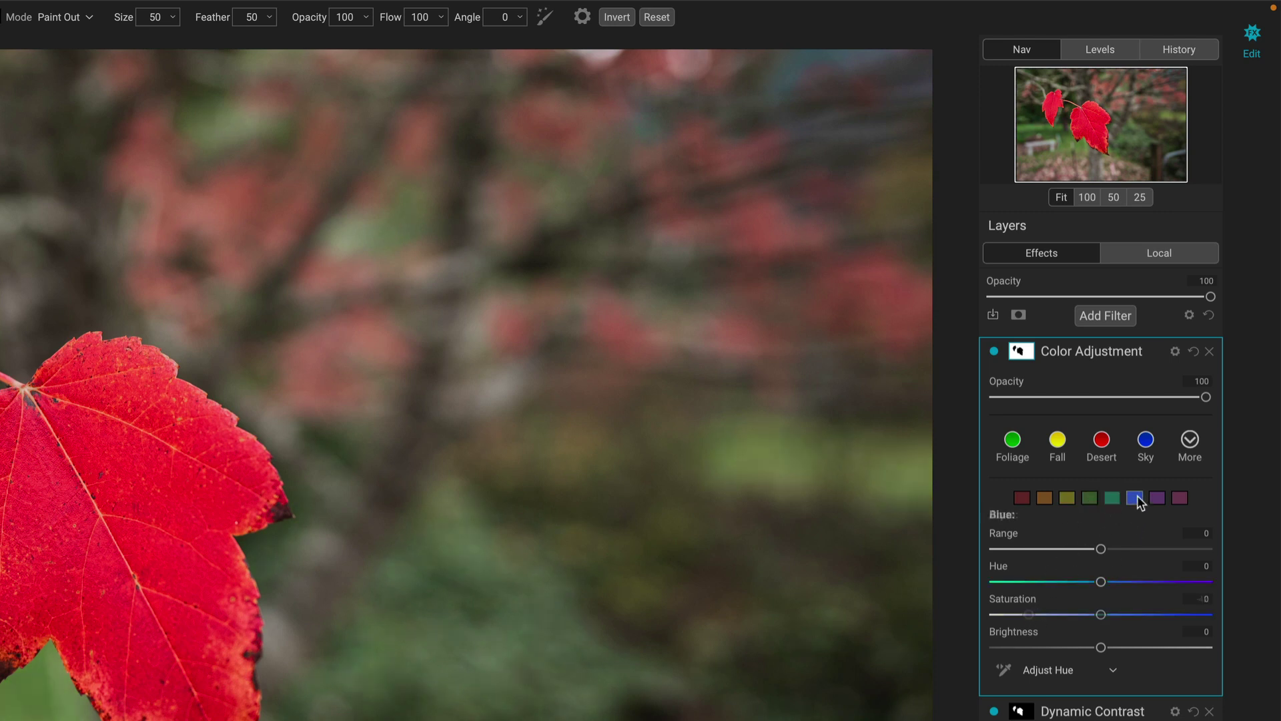
{"action": "left_click", "coordinate": [1026, 614]}
{"action": "left_click", "coordinate": [1157, 498]}
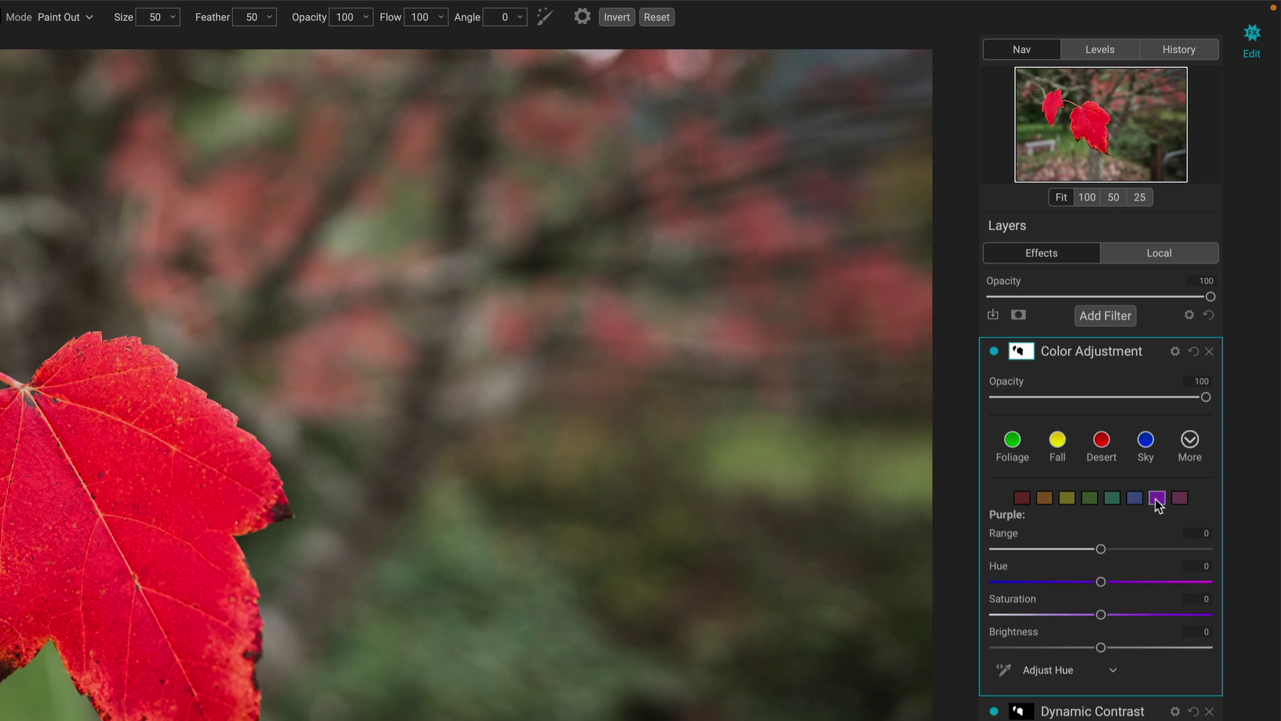
{"action": "left_click", "coordinate": [1026, 614]}
{"action": "left_click", "coordinate": [1178, 498]}
{"action": "left_click", "coordinate": [1039, 613]}
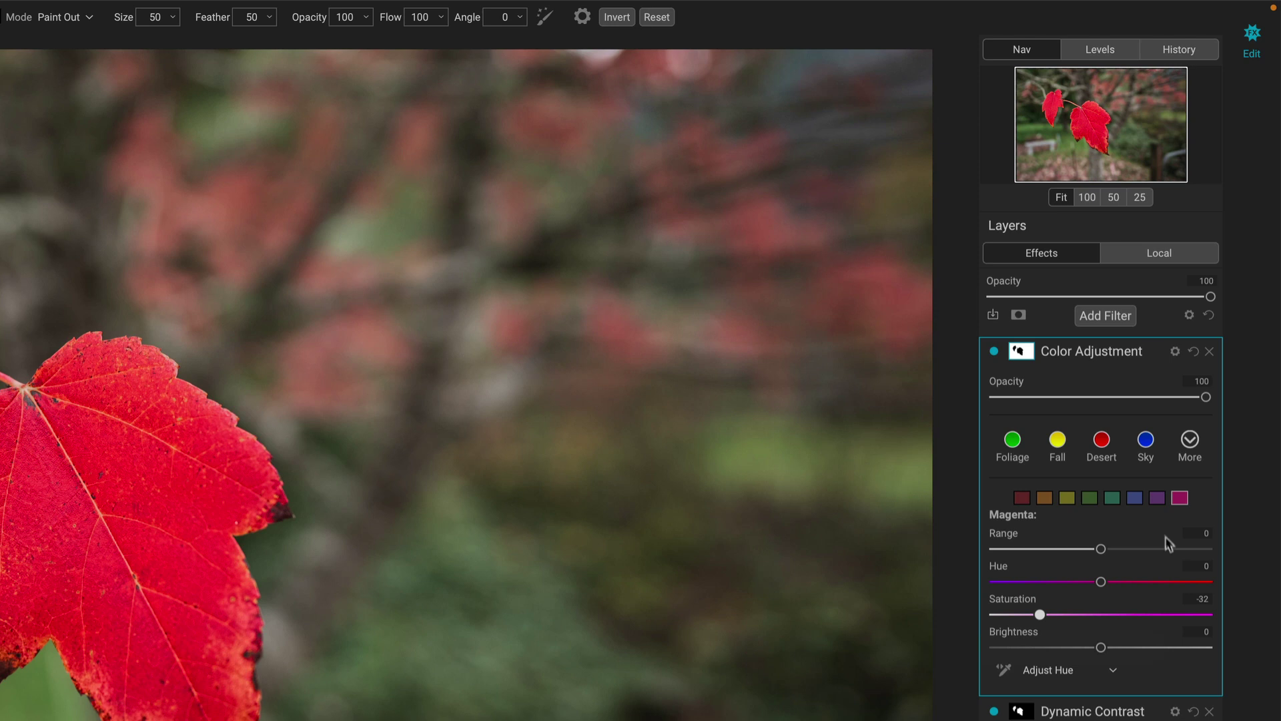
Review the Purple, Blue, Aqua, Green and Yellow saturation settings
{"action": "left_click", "coordinate": [1159, 498]}
{"action": "left_click", "coordinate": [1135, 498]}
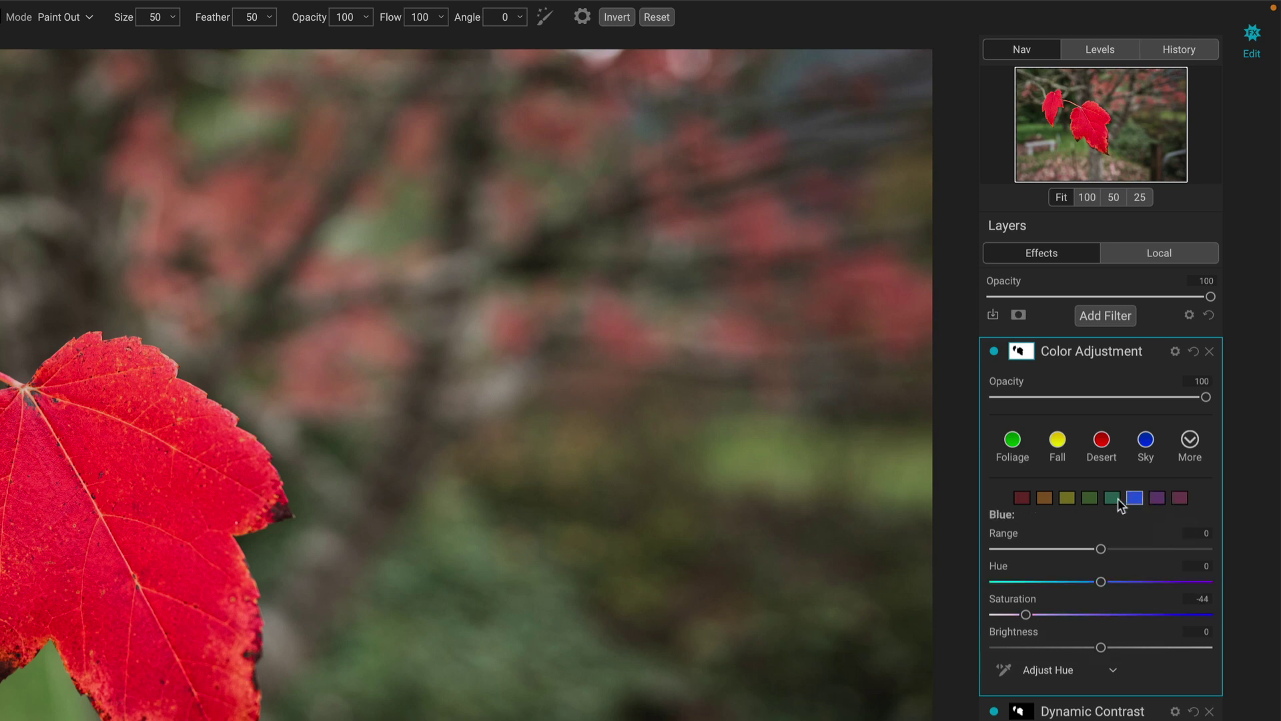
{"action": "left_click", "coordinate": [1110, 498]}
{"action": "left_click", "coordinate": [1089, 498]}
{"action": "left_click", "coordinate": [1066, 498]}
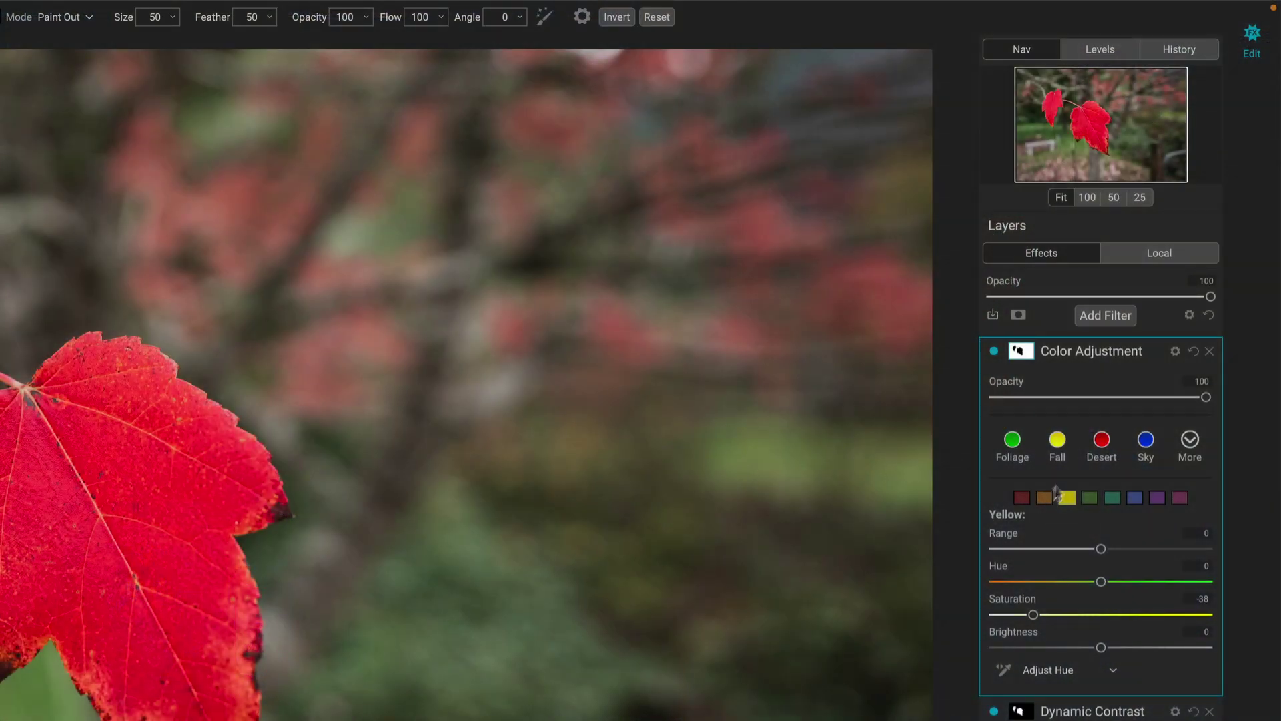
Add a Color Enhancer filter and collapse the navigator for more layer room
{"action": "left_click", "coordinate": [1212, 353]}
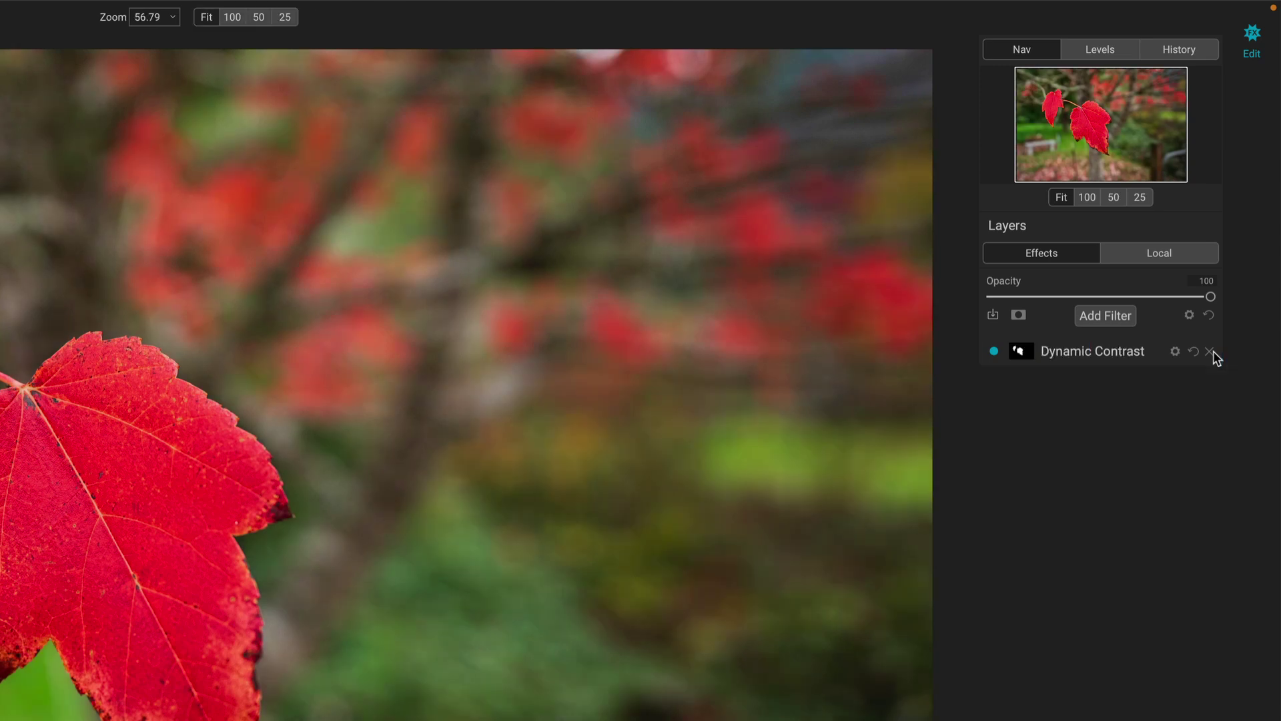
{"action": "left_click", "coordinate": [1107, 315]}
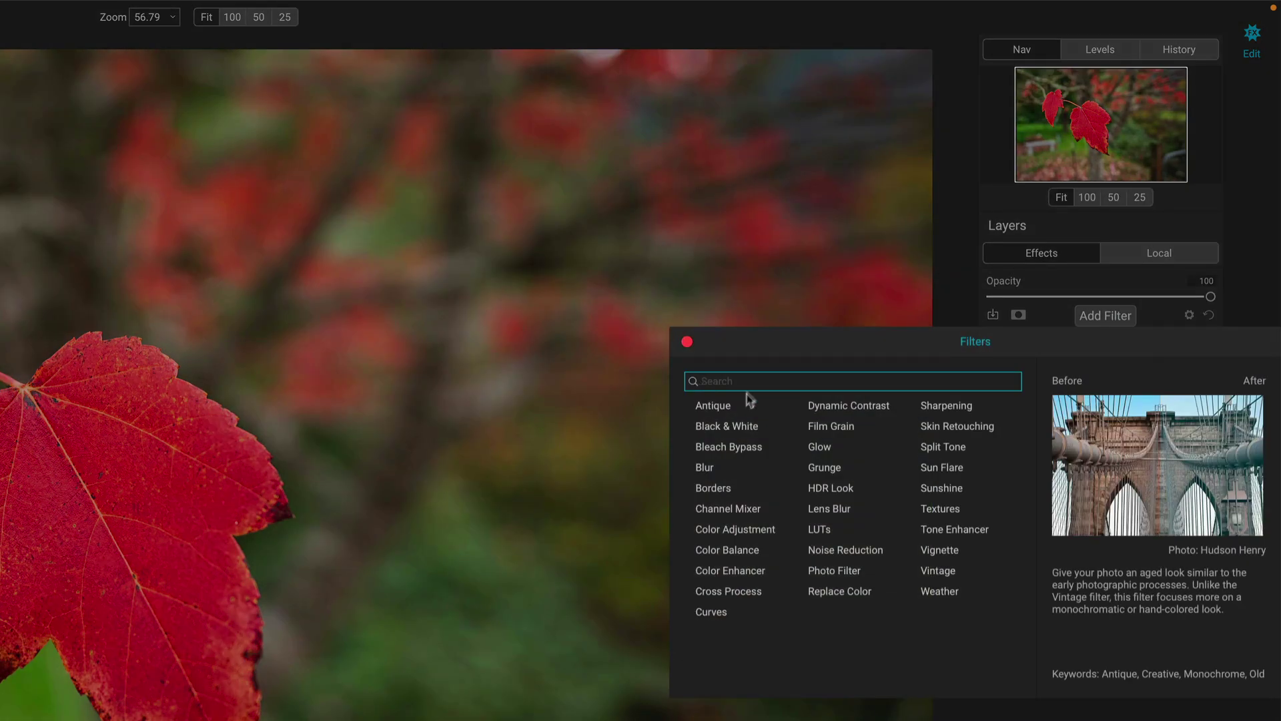
{"action": "left_click", "coordinate": [740, 571]}
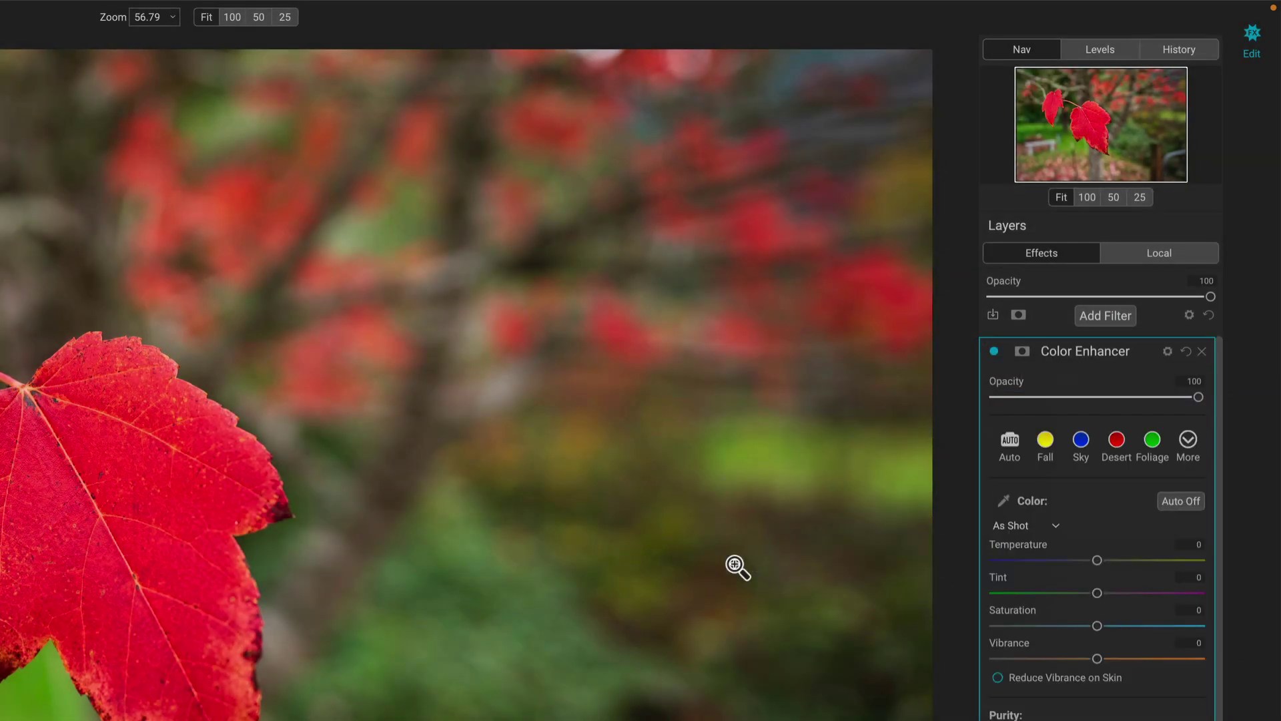
{"action": "left_click", "coordinate": [1025, 50]}
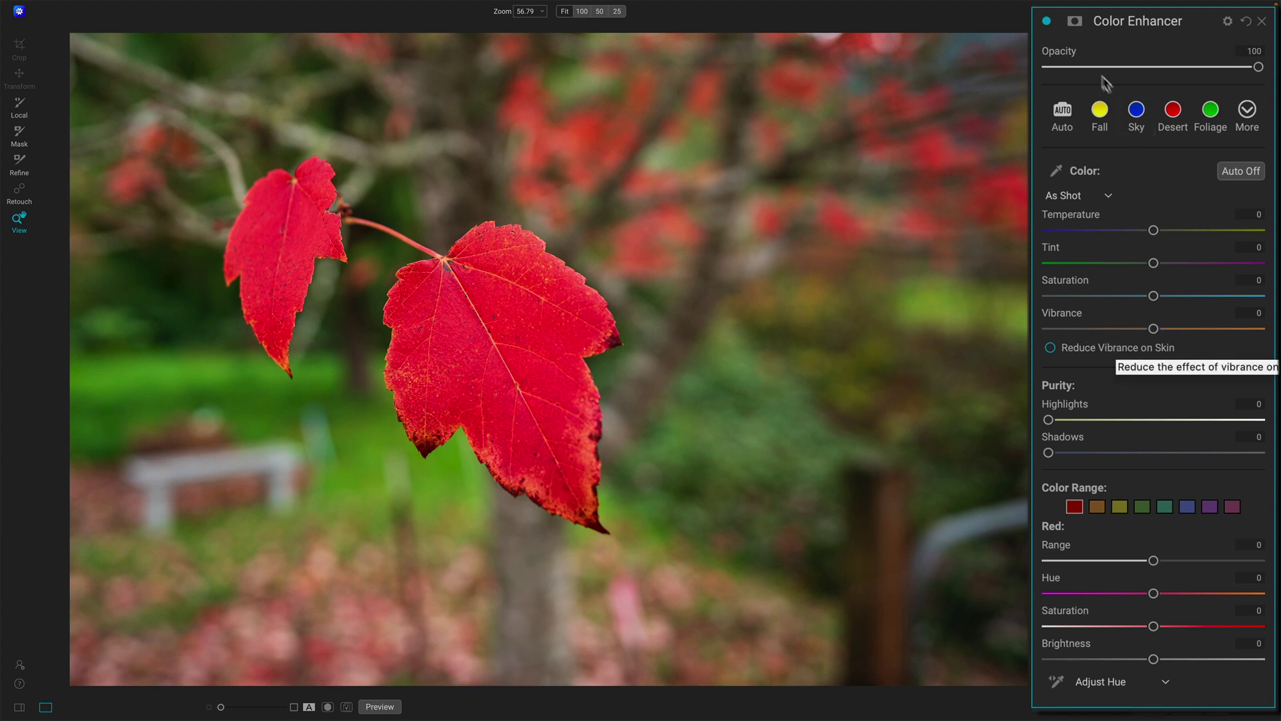
Paste the leaf mask onto the Color Enhancer and invert it
{"action": "left_click", "coordinate": [1076, 23]}
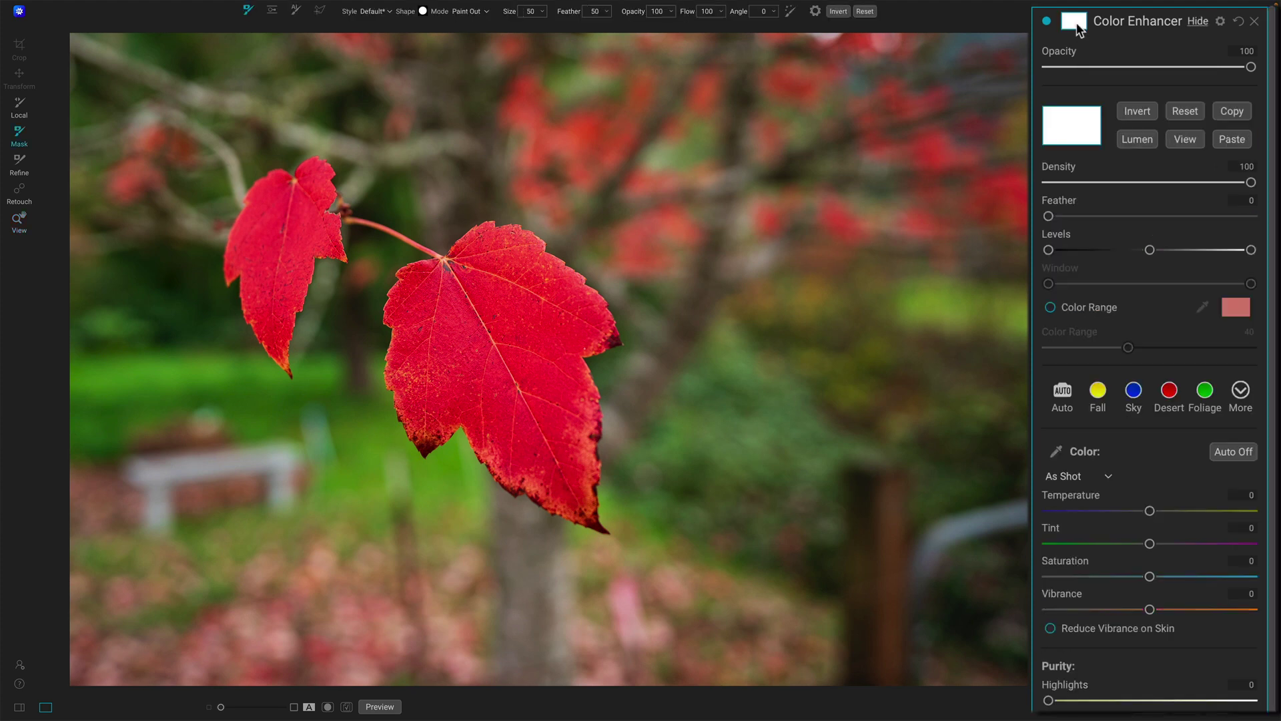
{"action": "left_click", "coordinate": [1232, 139]}
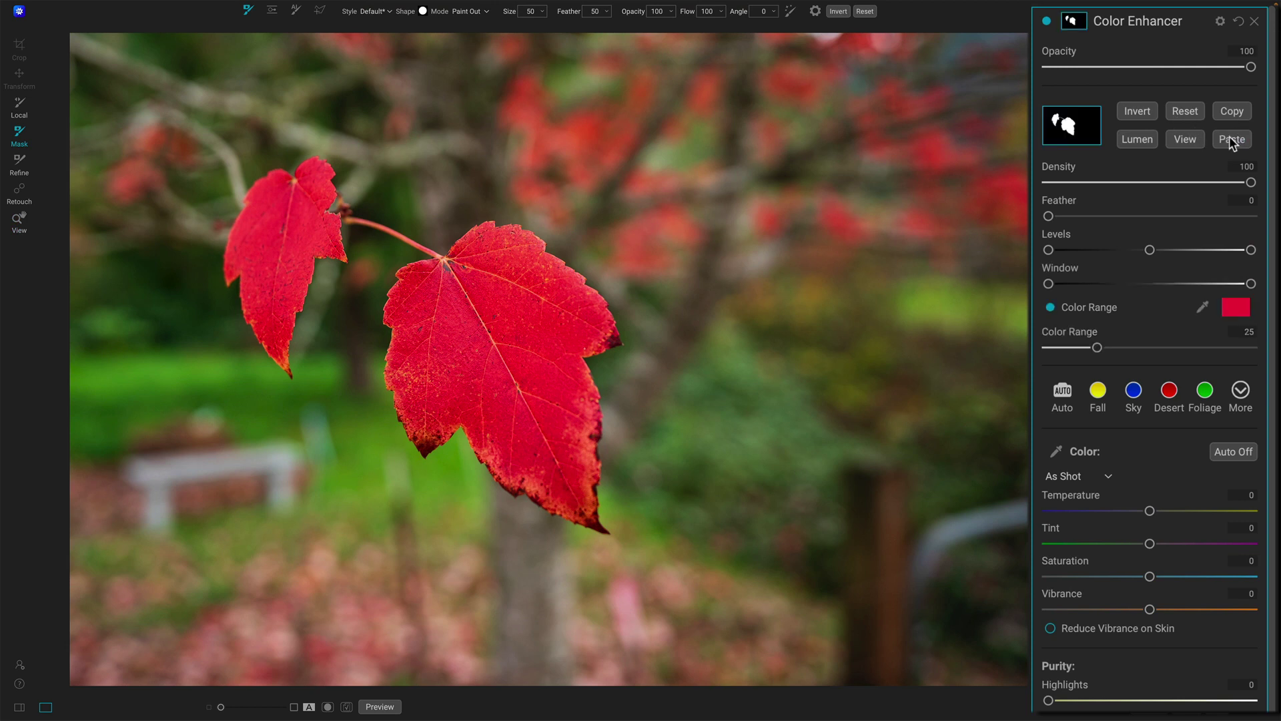
{"action": "left_click", "coordinate": [1136, 114]}
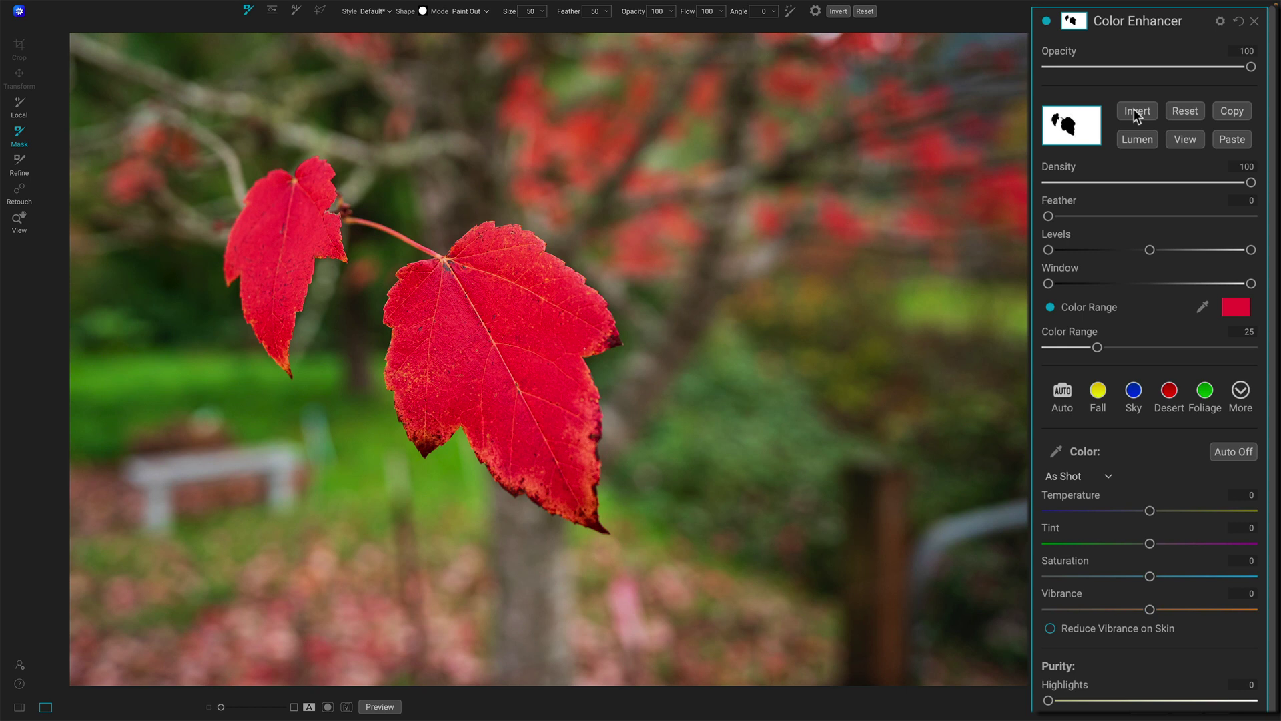
Drop Color Enhancer Saturation to -100, then raise it to -26 for partial desaturation
{"action": "left_click", "coordinate": [1076, 22]}
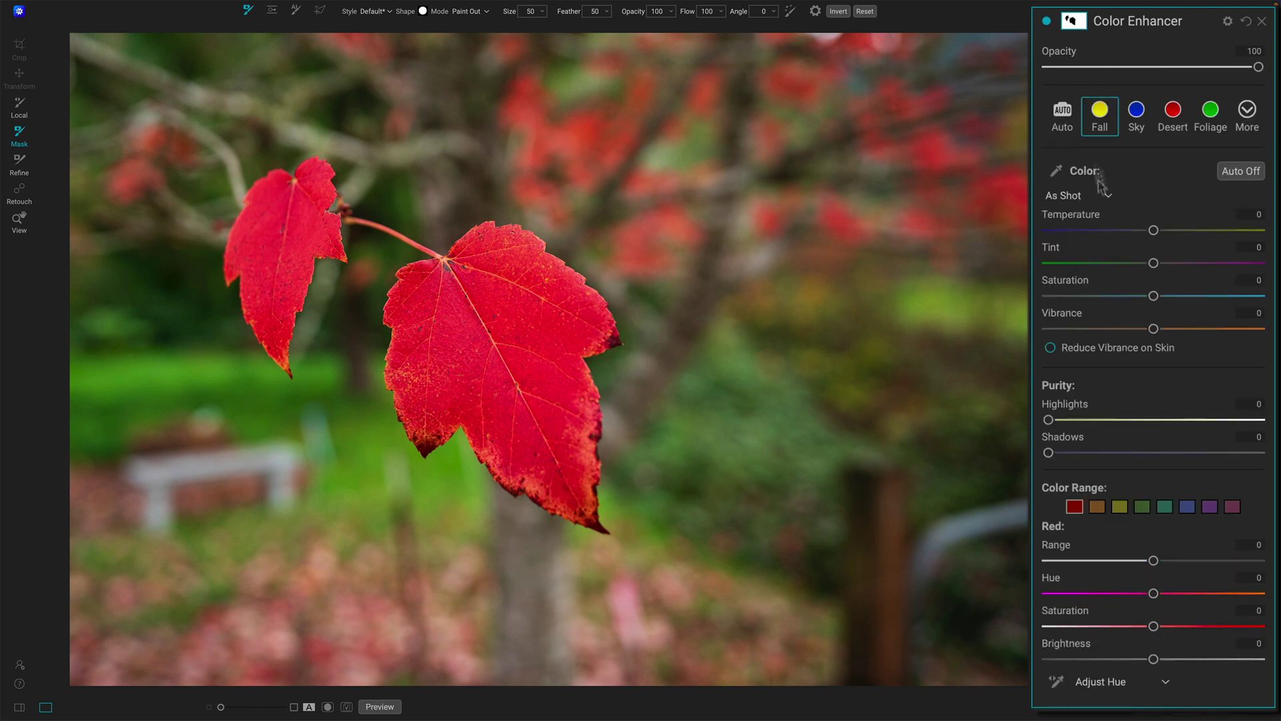
{"action": "left_click_drag", "start_coordinate": [1152, 296], "coordinate": [1067, 295]}
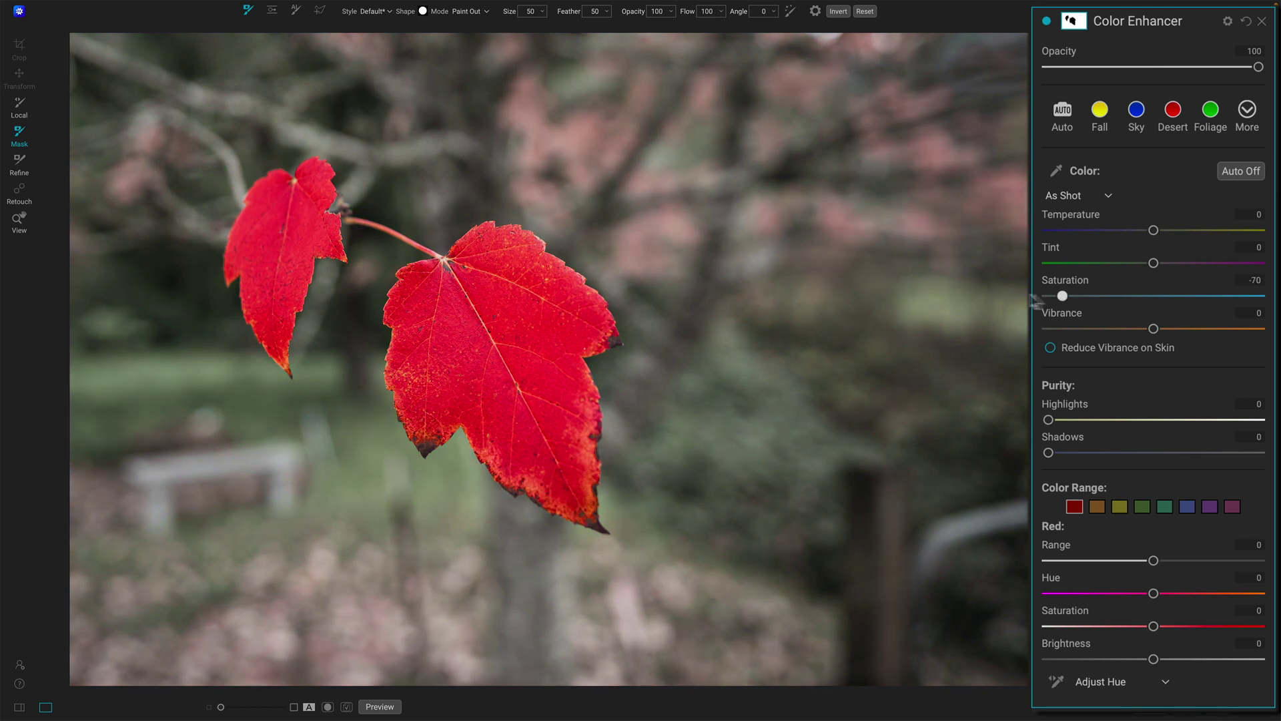
{"action": "left_click_drag", "start_coordinate": [1037, 301], "coordinate": [1029, 341]}
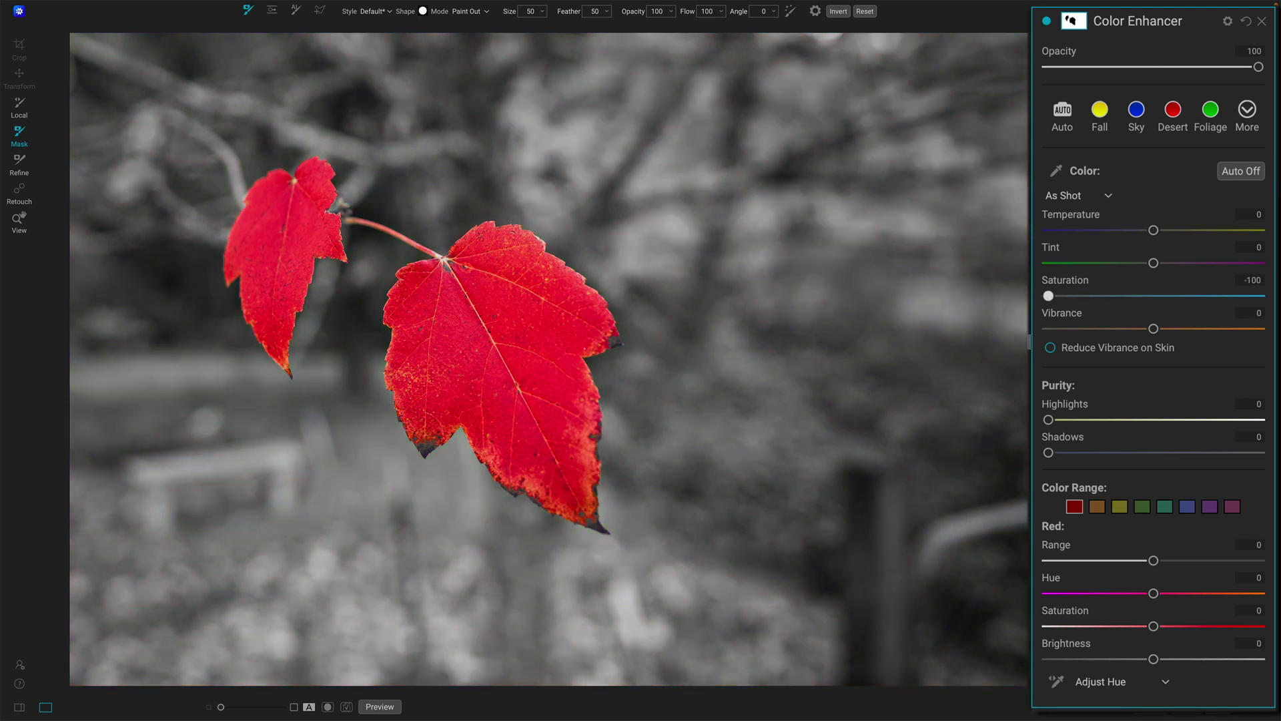
{"action": "left_click_drag", "start_coordinate": [1043, 299], "coordinate": [1101, 302]}
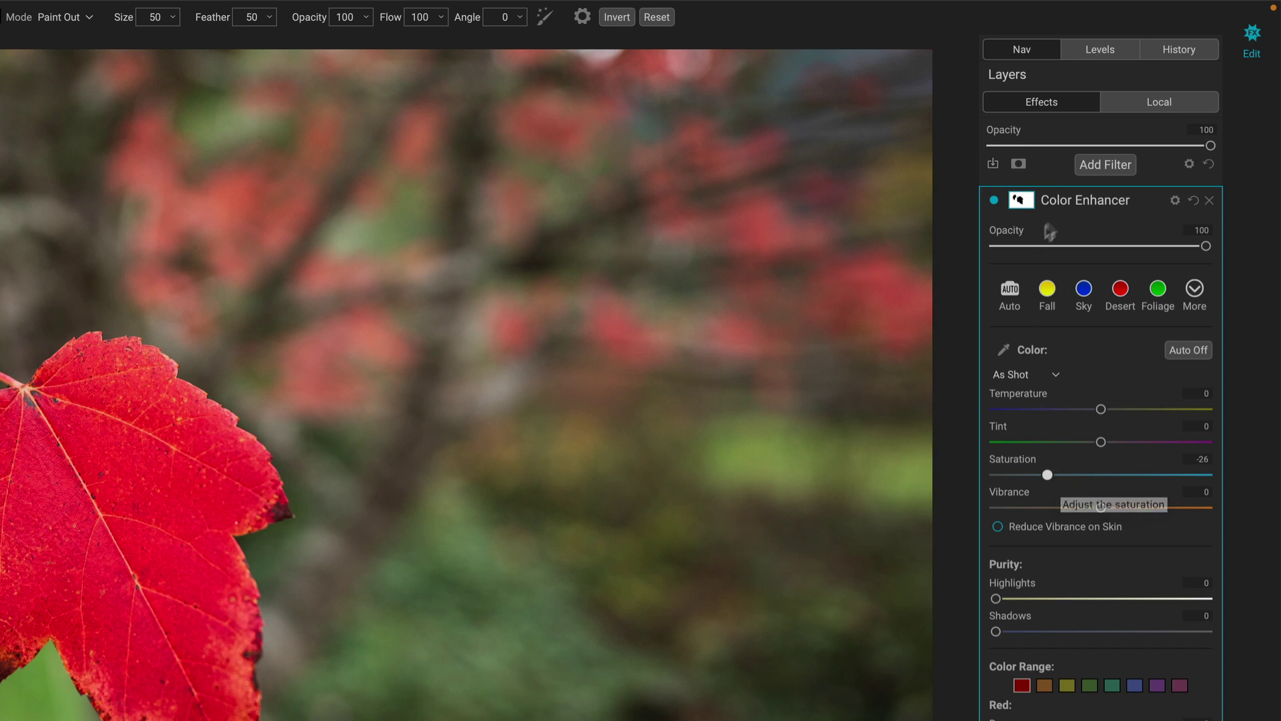
Remove the Color Enhancer and add a local adjustment with the pasted, inverted leaf mask
{"action": "left_click", "coordinate": [1210, 201]}
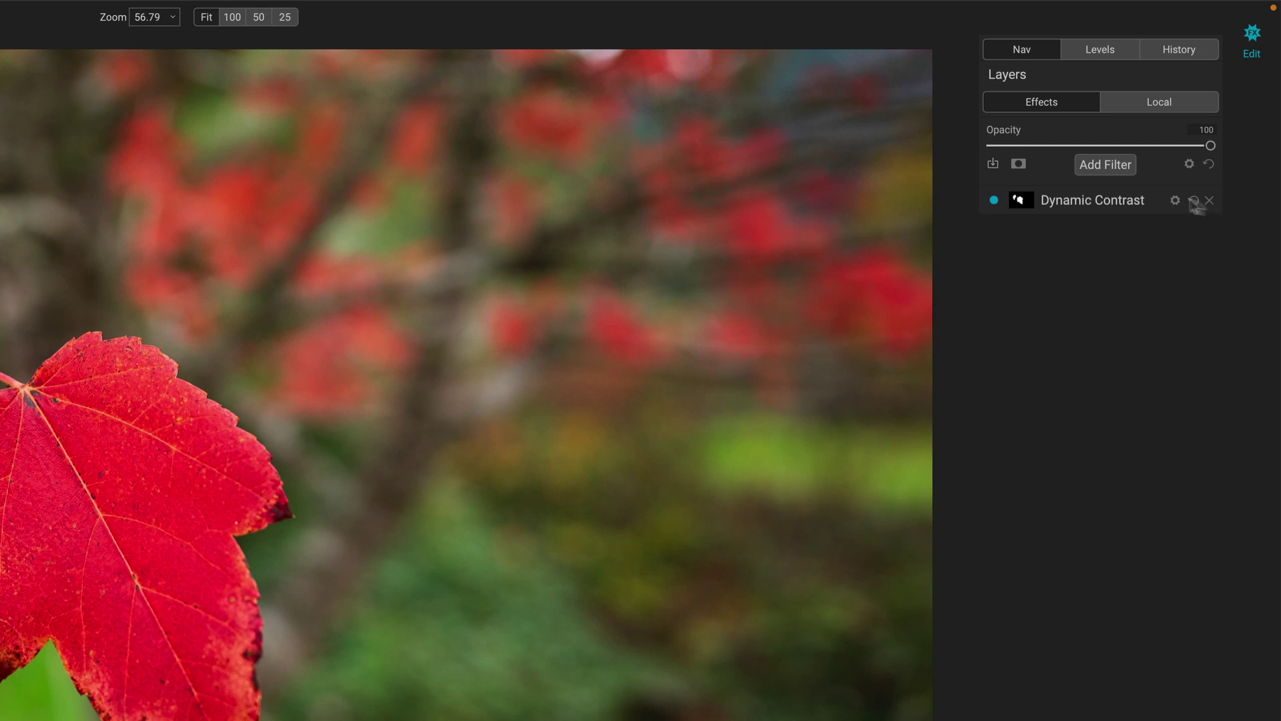
{"action": "left_click", "coordinate": [1159, 105]}
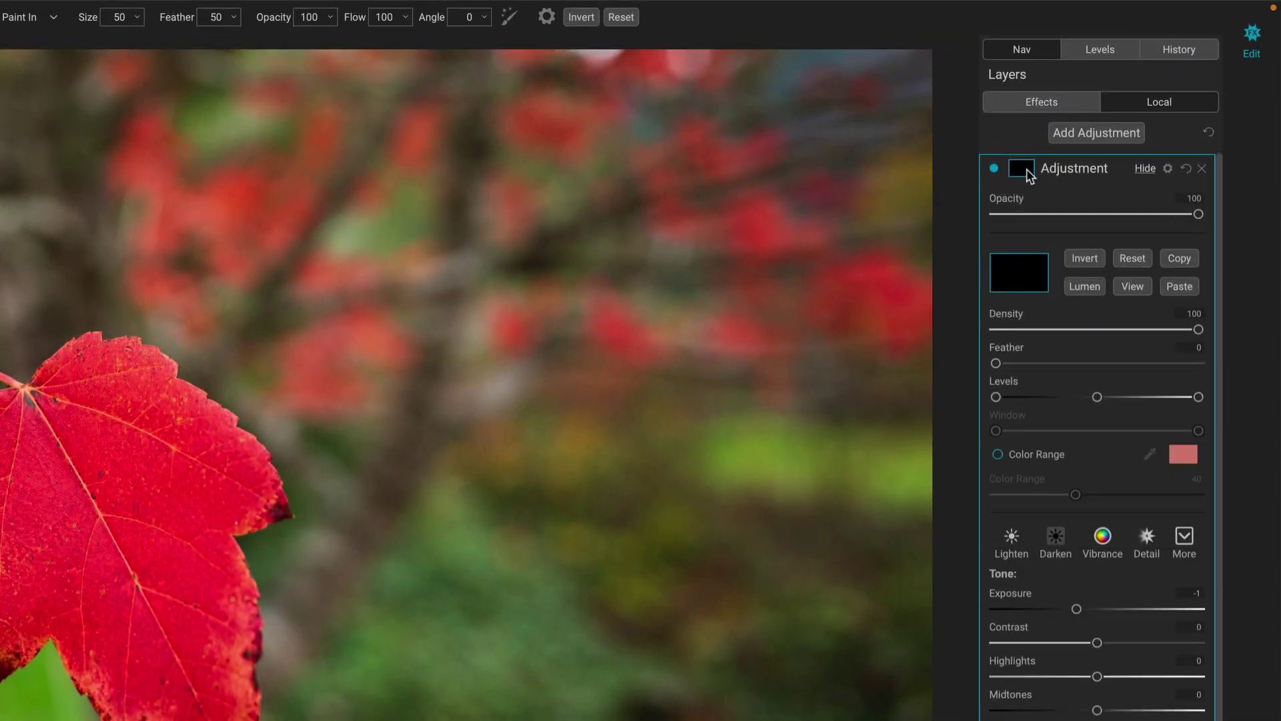
{"action": "left_click", "coordinate": [1182, 287]}
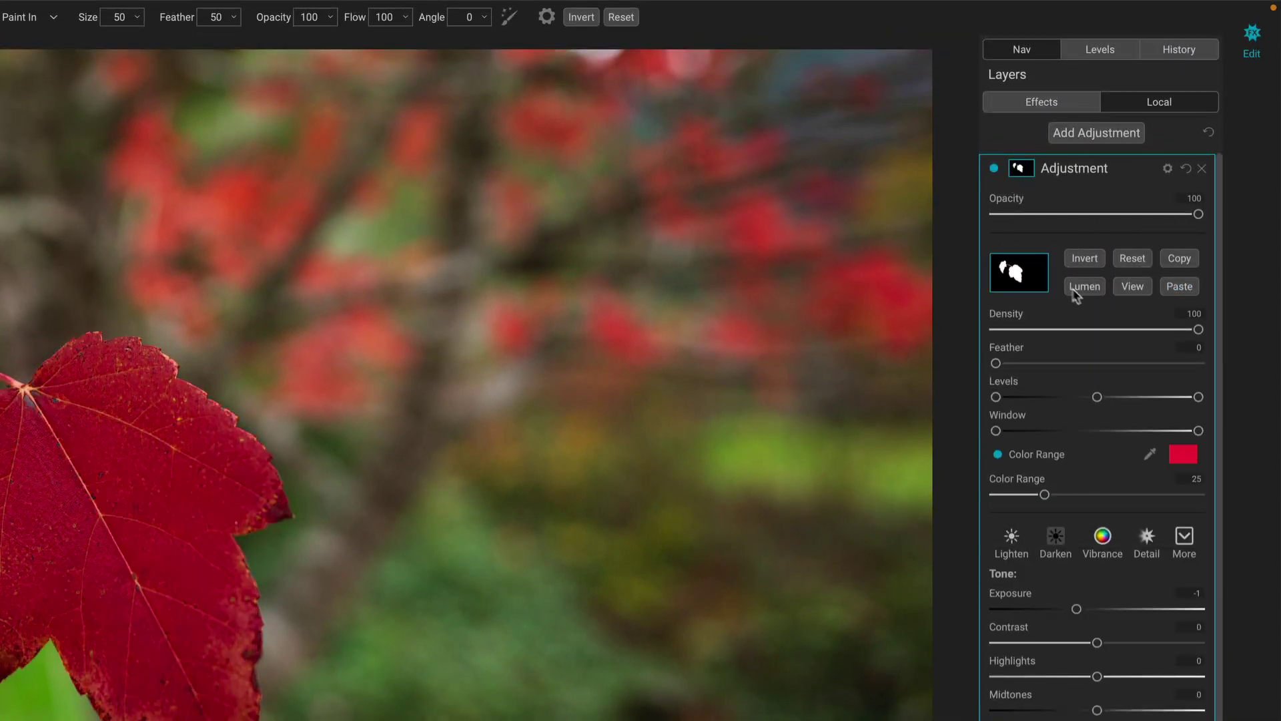
{"action": "left_click", "coordinate": [1086, 260]}
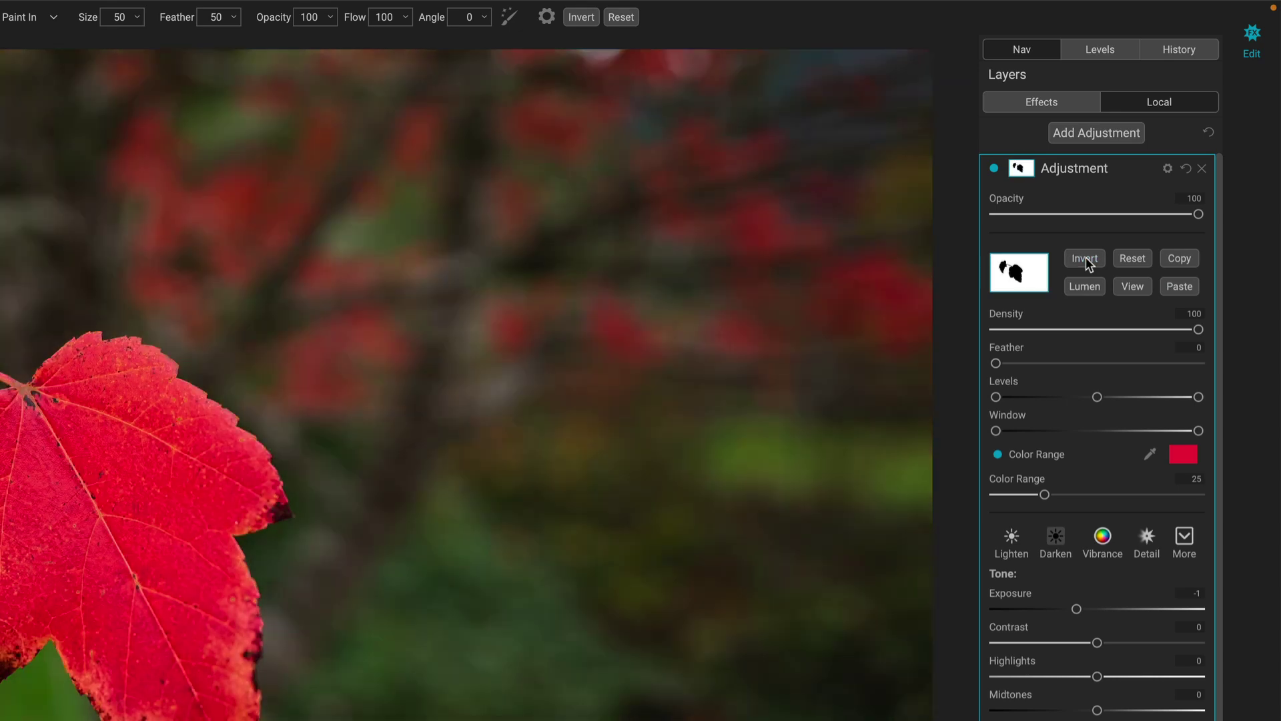
{"action": "left_click", "coordinate": [1022, 171]}
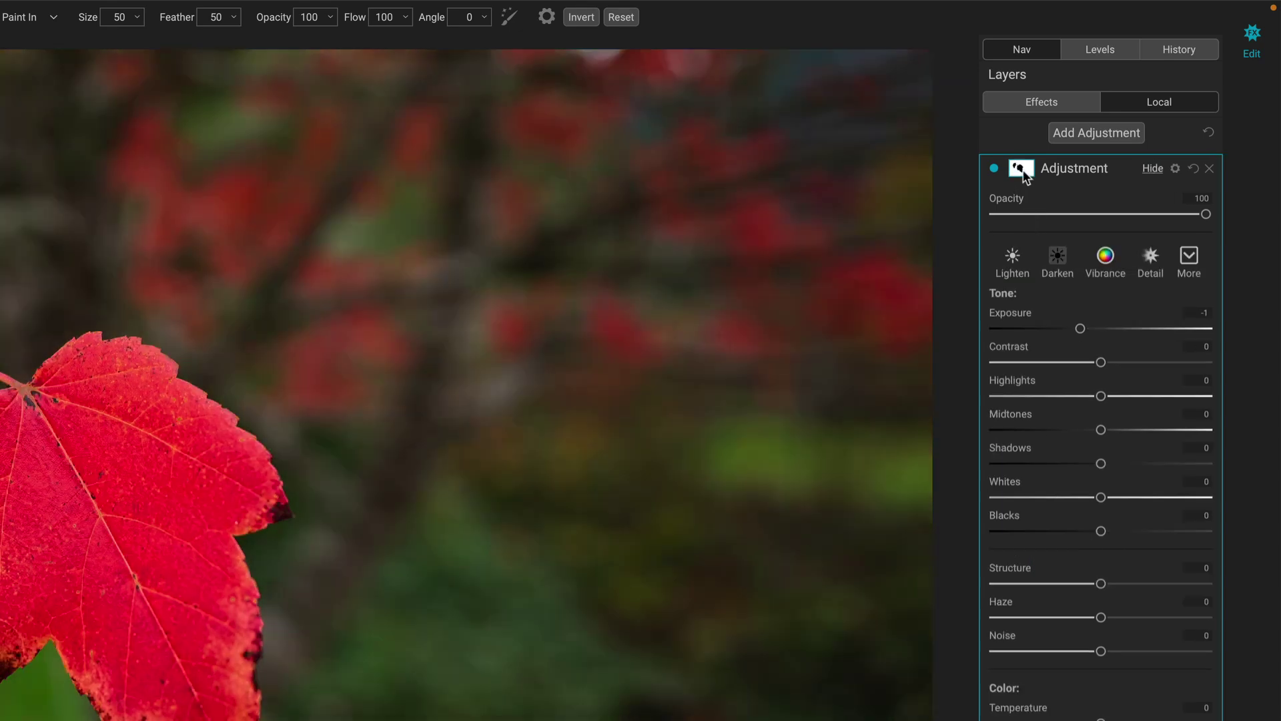
Reset the local adjustment's Exposure to 0 and set Saturation to -58
{"action": "double_click", "coordinate": [1021, 319]}
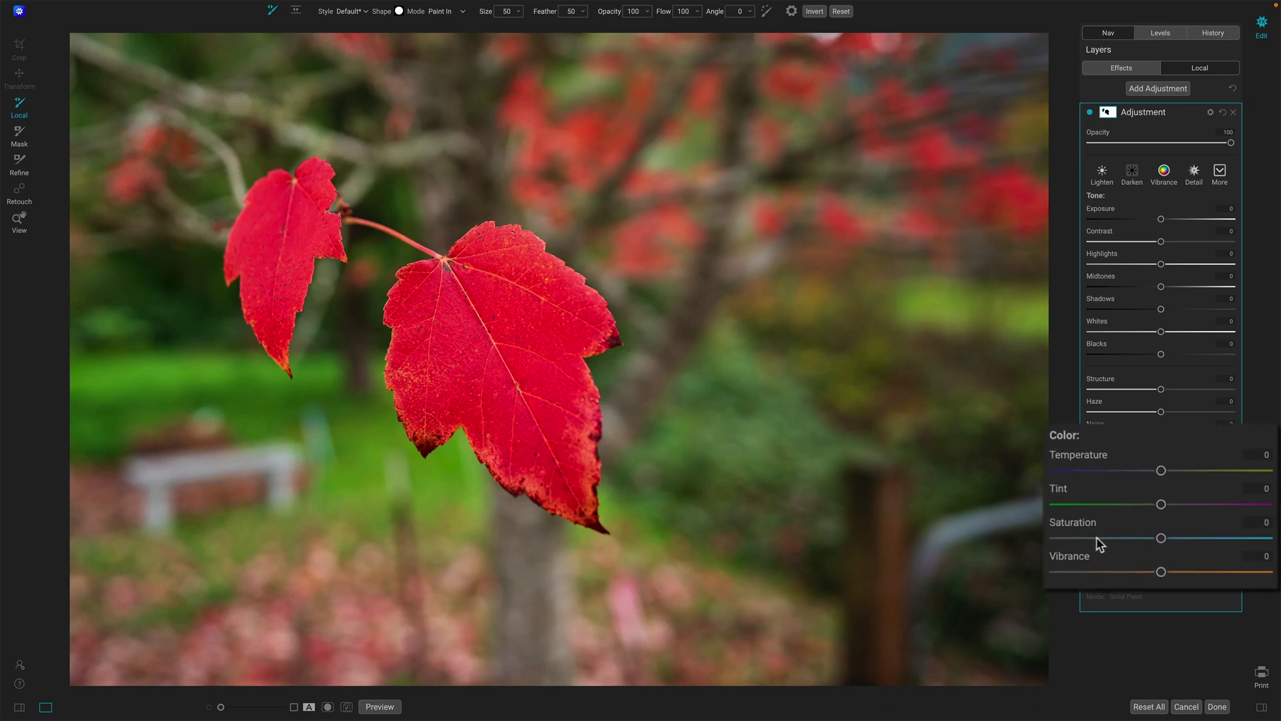
{"action": "mouse_move", "coordinate": [1097, 542]}
{"action": "left_mouse_down"}
{"action": "mouse_move", "coordinate": [1115, 537]}
{"action": "mouse_move", "coordinate": [1101, 543]}
{"action": "left_mouse_up"}
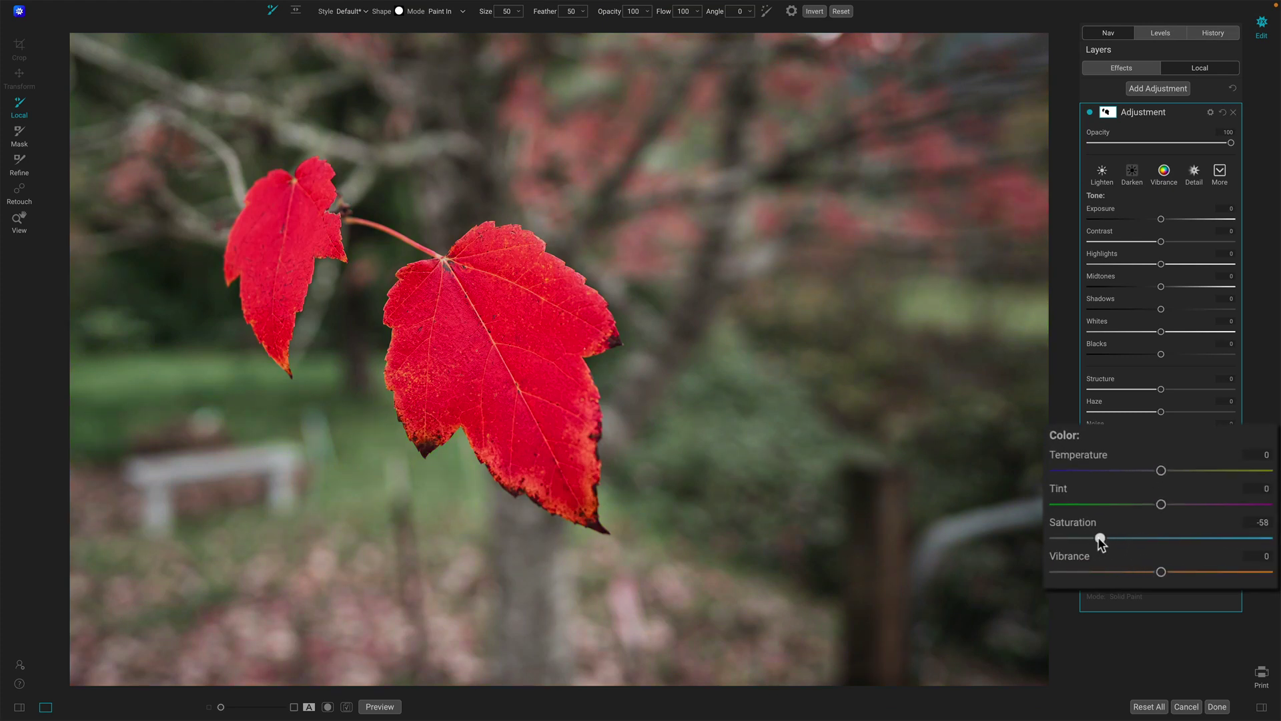